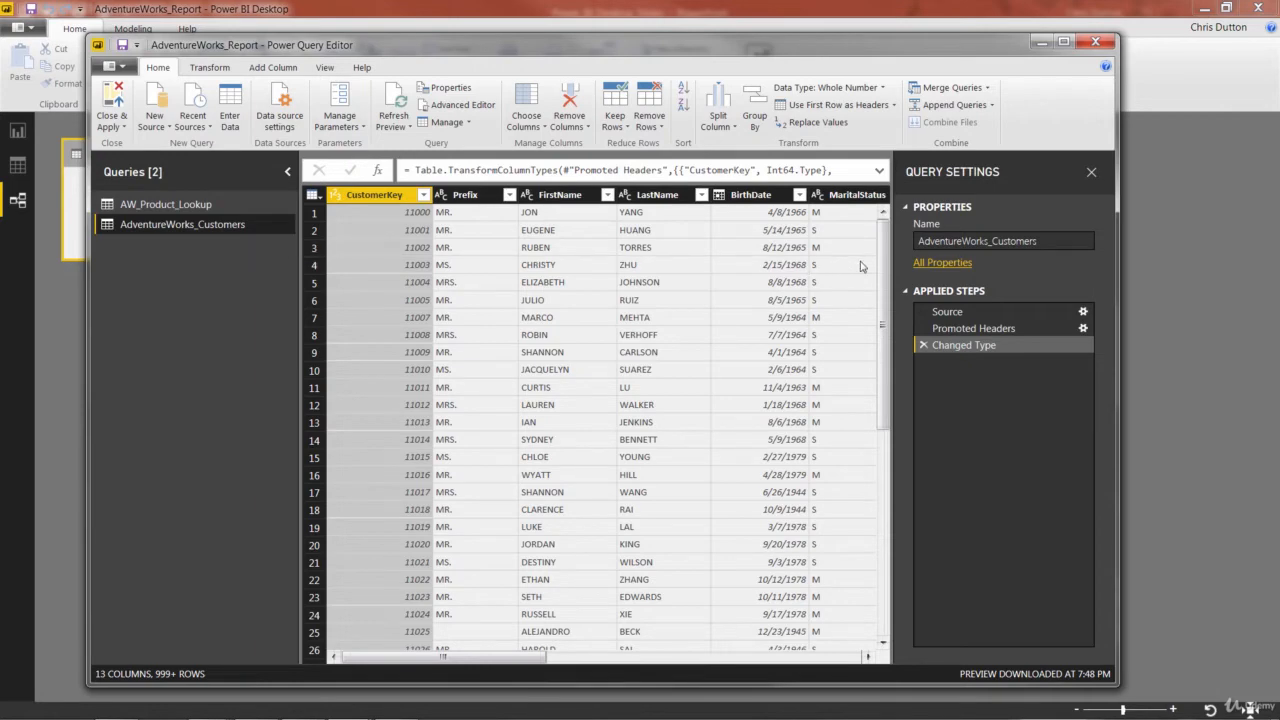
- Rename the AdventureWorks_Customers query as AW_Customer_Lookup
{"action": "left_click", "coordinate": [1052, 241]}
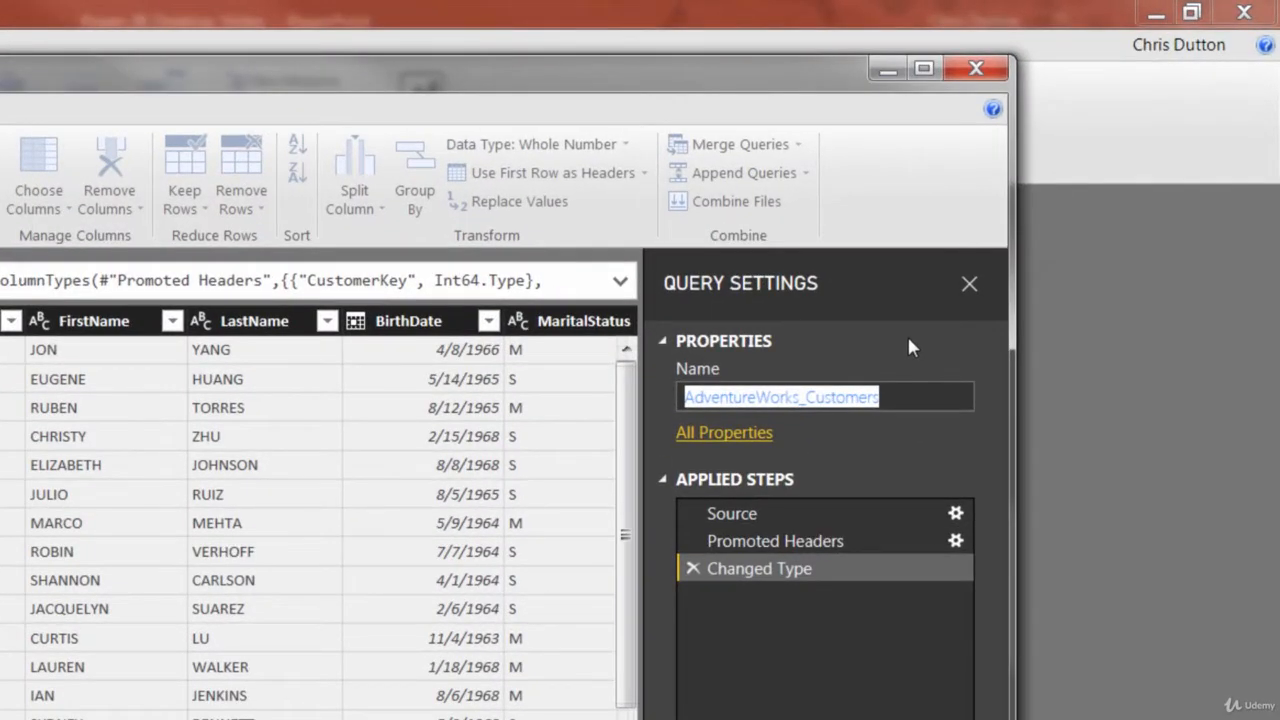
{"action": "type", "text": "AW_Ca"}
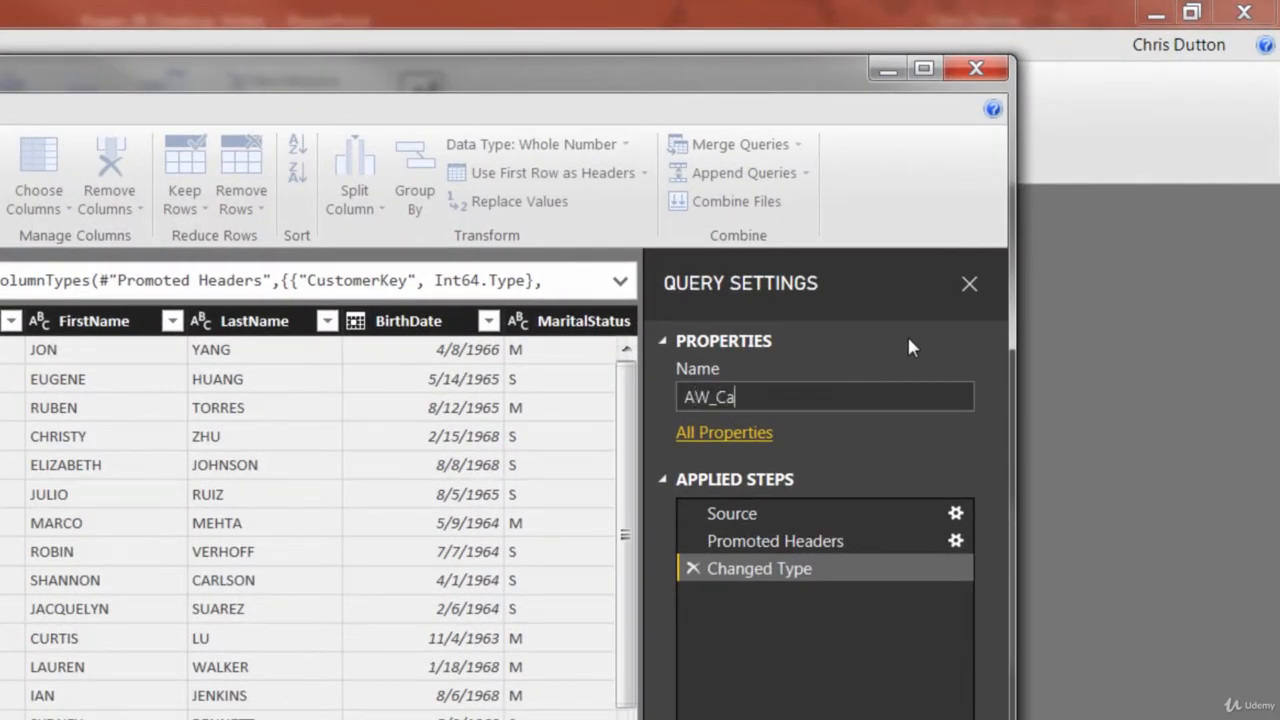
{"action": "key", "text": "BackSpace"}
{"action": "type", "text": "ustomer_Lookup"}
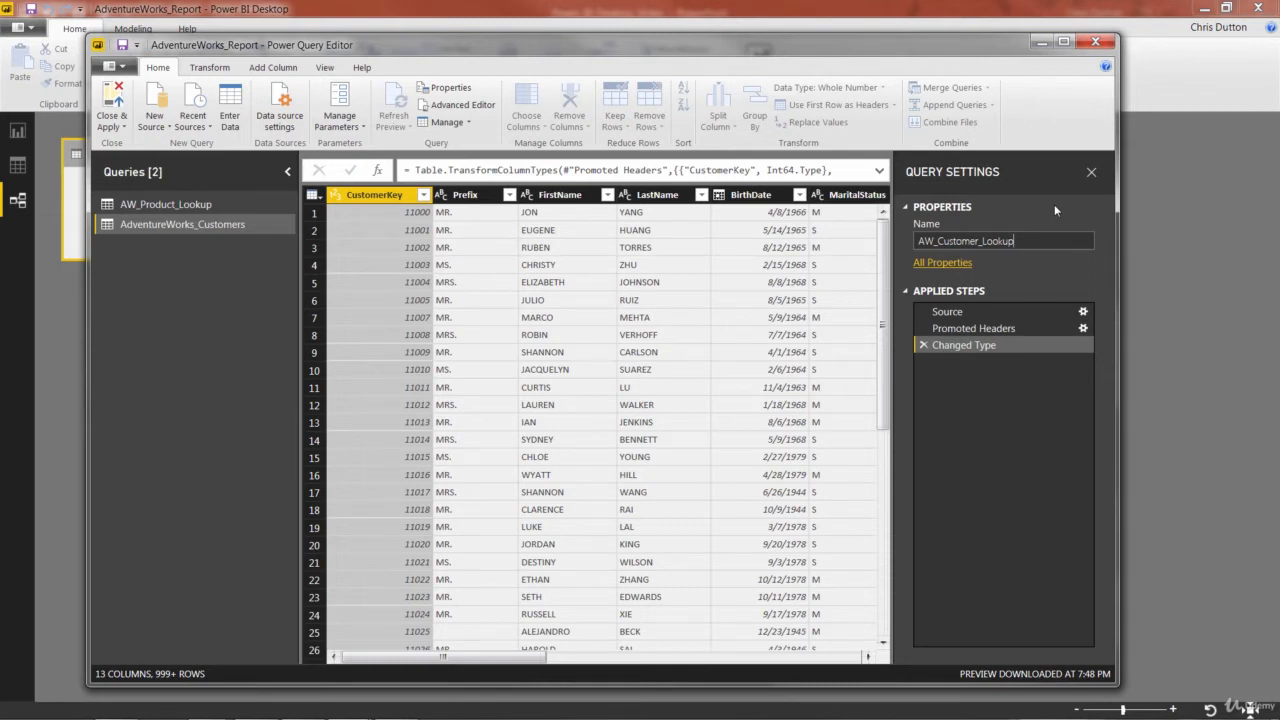
{"action": "key", "text": "Return"}
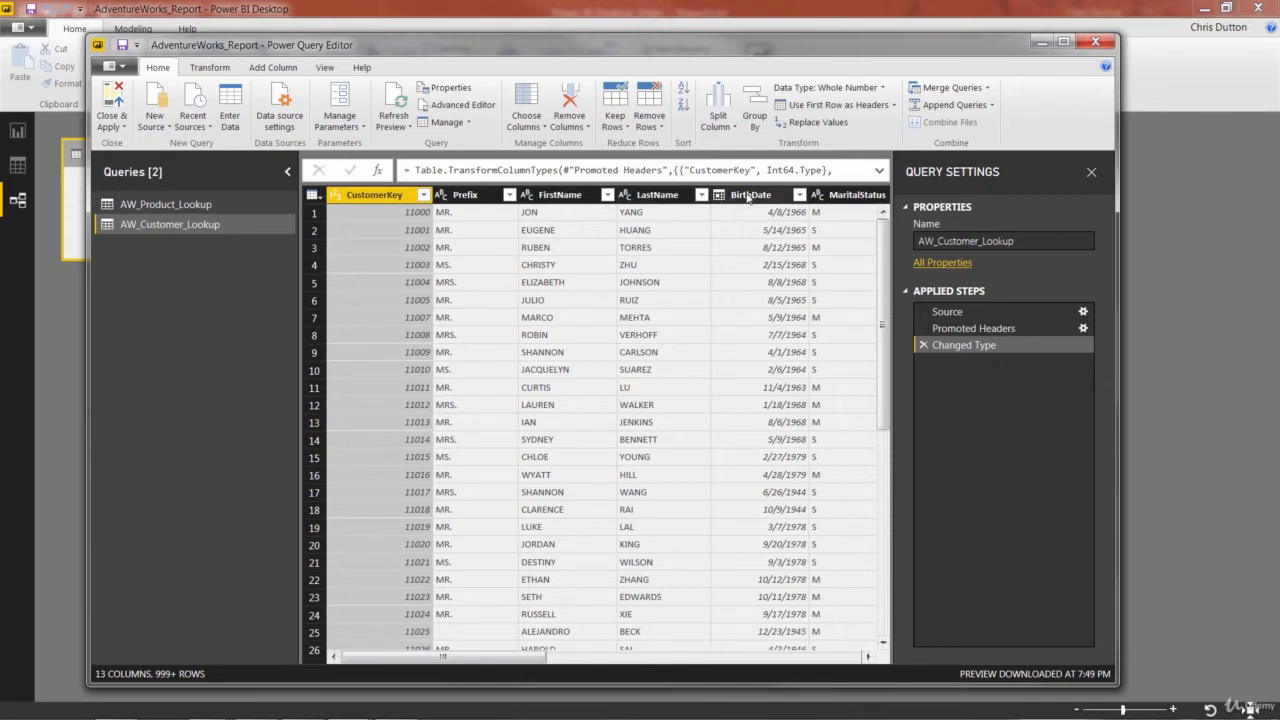
- Check the data types of the customer table's columns, including BirthDate and AnnualIncome
{"action": "left_click", "coordinate": [731, 196]}
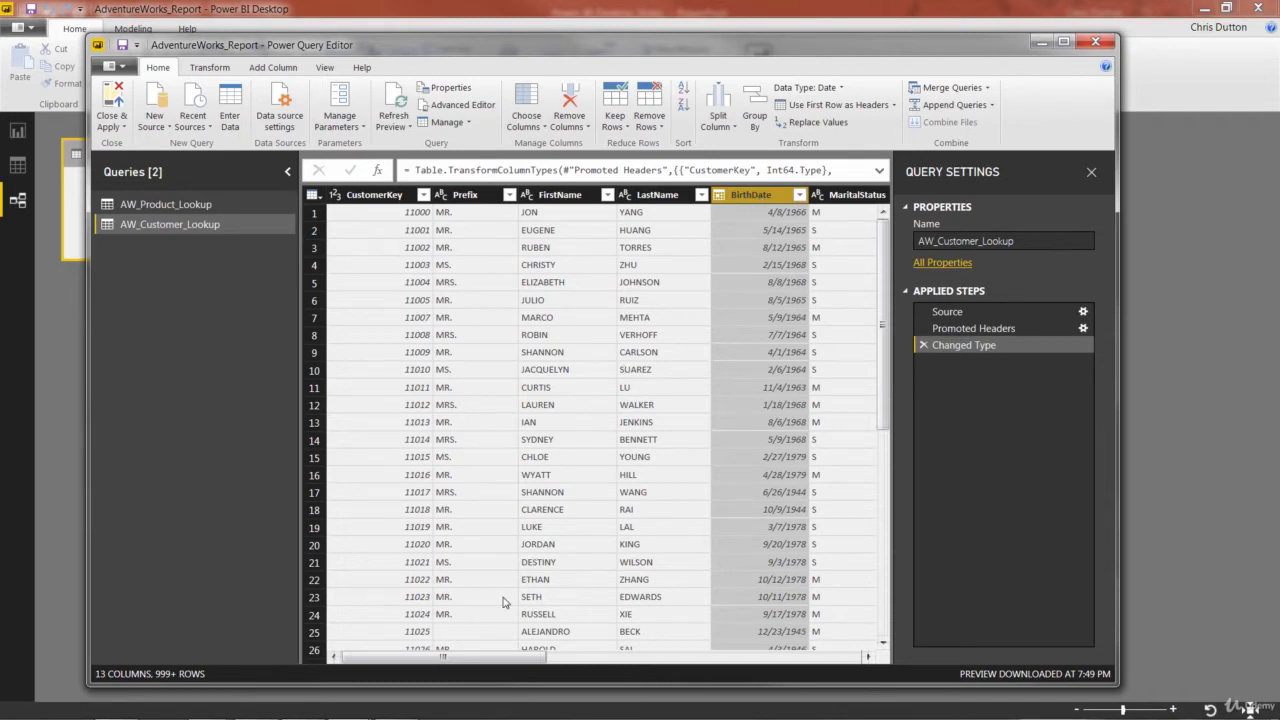
{"action": "left_click_drag", "start_coordinate": [432, 664], "coordinate": [658, 661]}
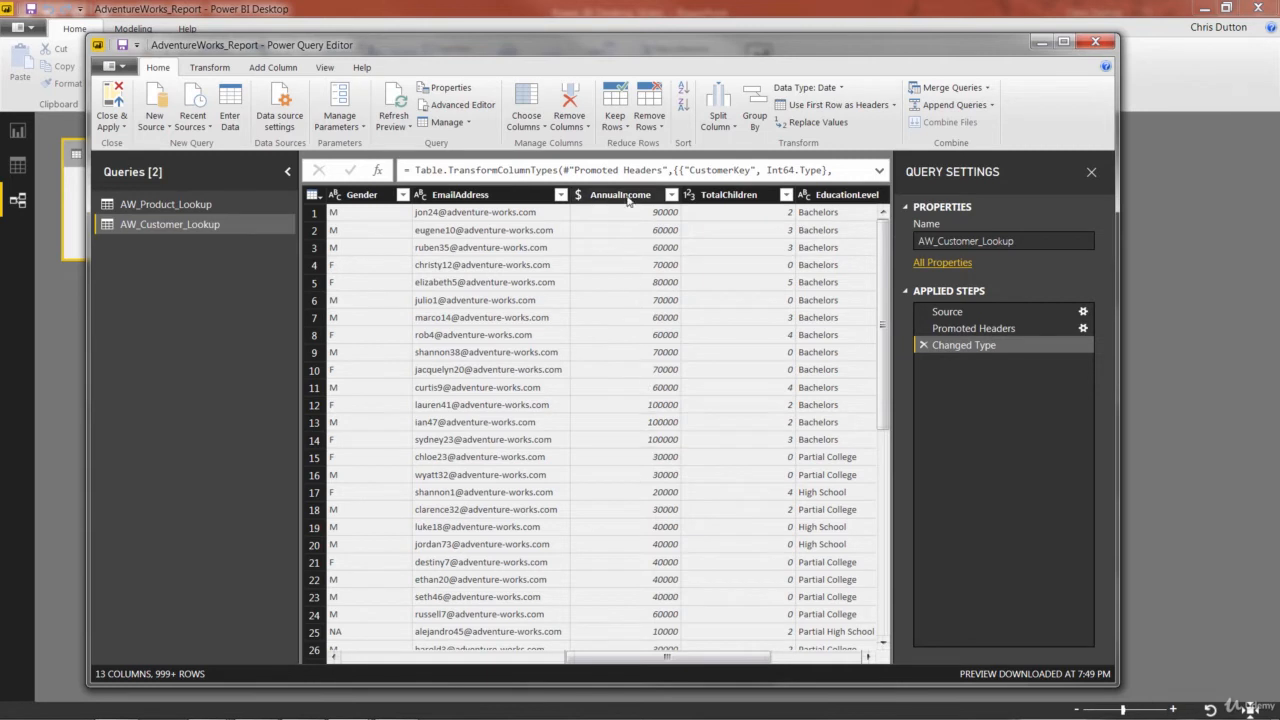
{"action": "left_click", "coordinate": [580, 197]}
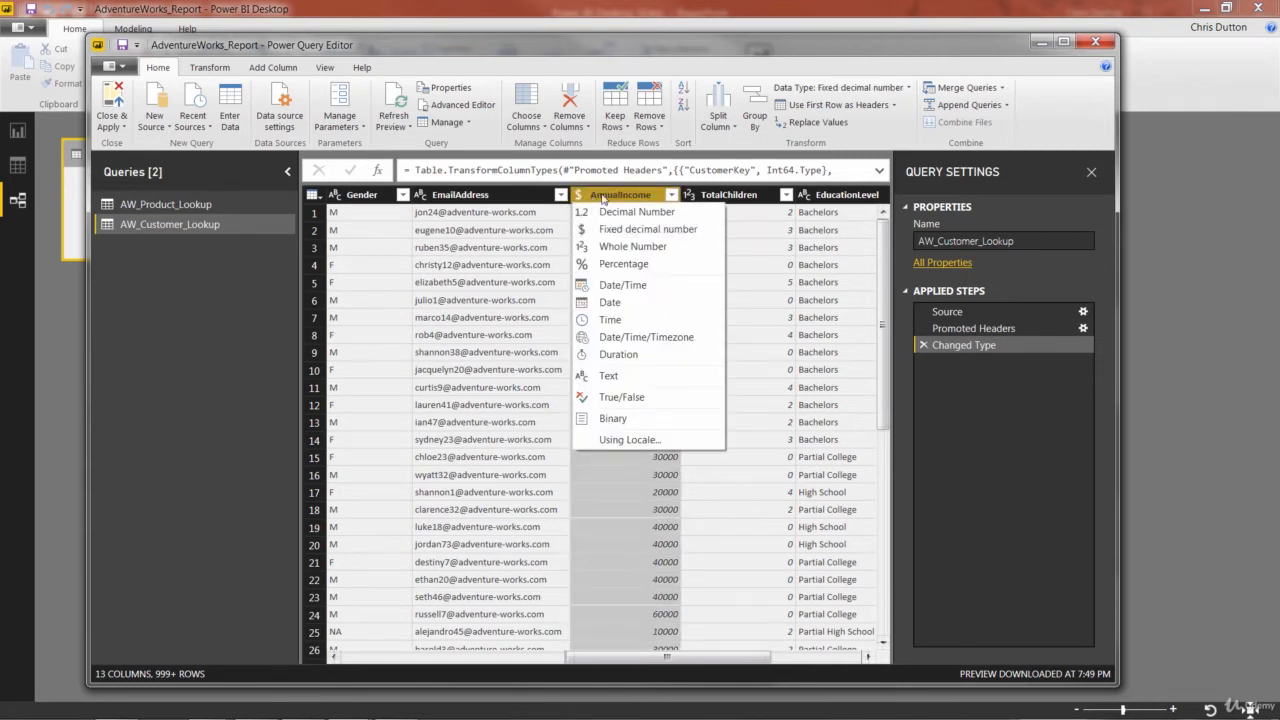
{"action": "left_click", "coordinate": [608, 196]}
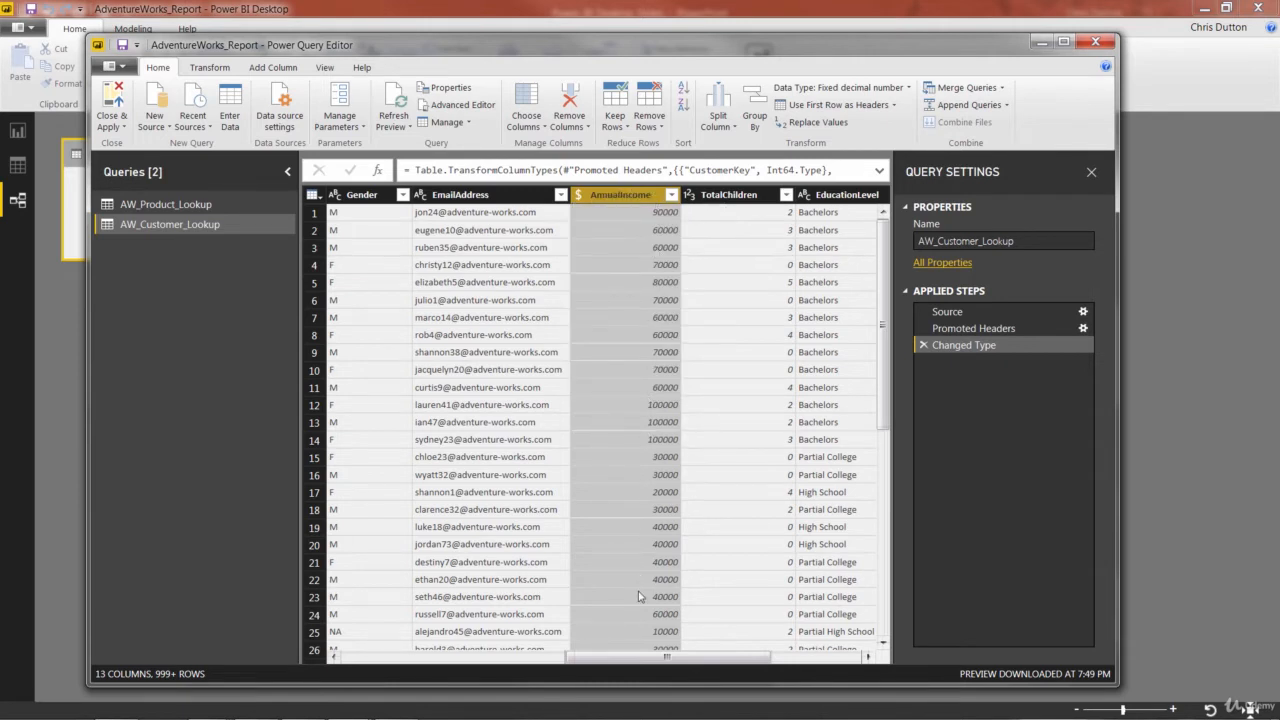
{"action": "left_click_drag", "start_coordinate": [615, 660], "coordinate": [705, 660]}
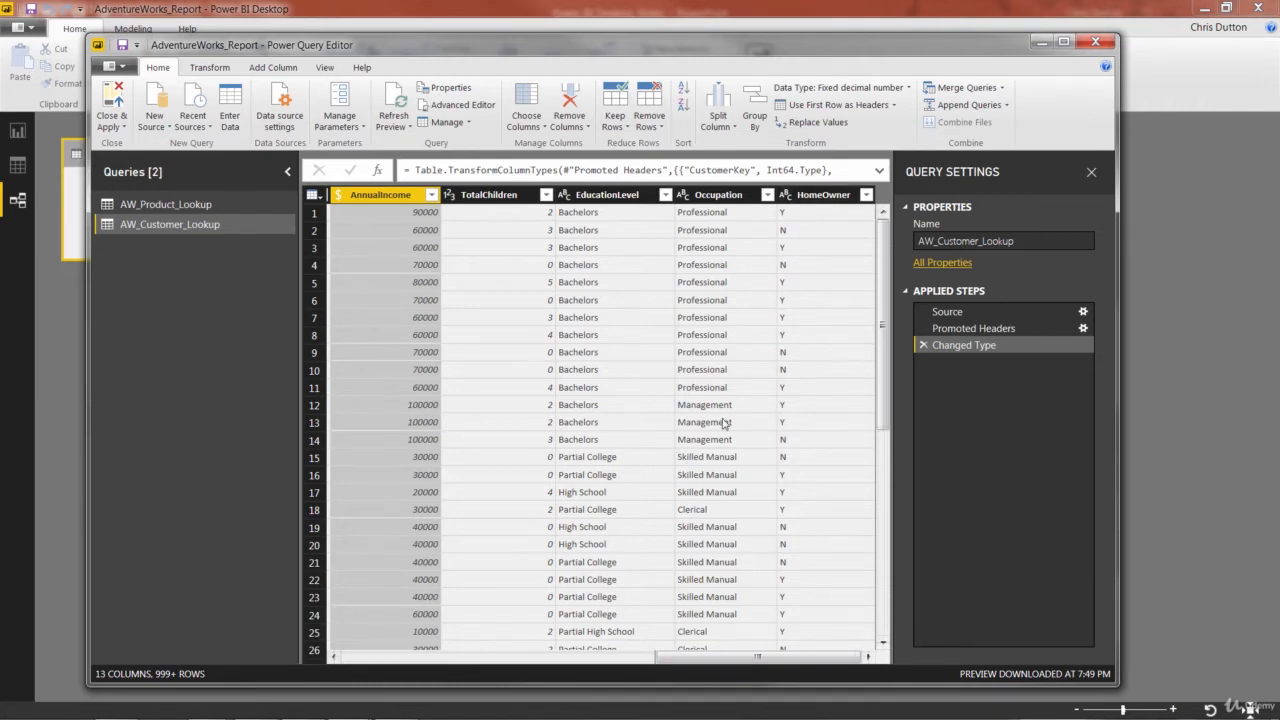
{"action": "left_click_drag", "start_coordinate": [745, 658], "coordinate": [385, 668]}
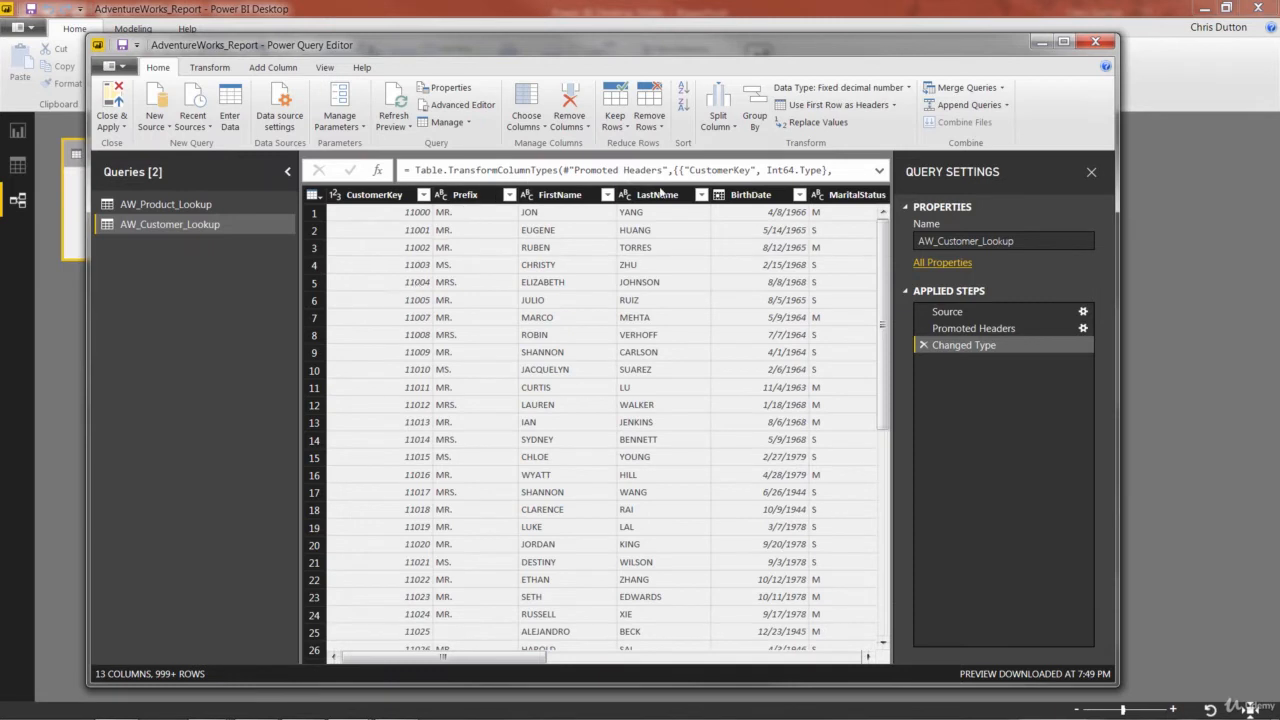
- Add a new column that capitalizes each word of the Prefix column
{"action": "left_click", "coordinate": [476, 204]}
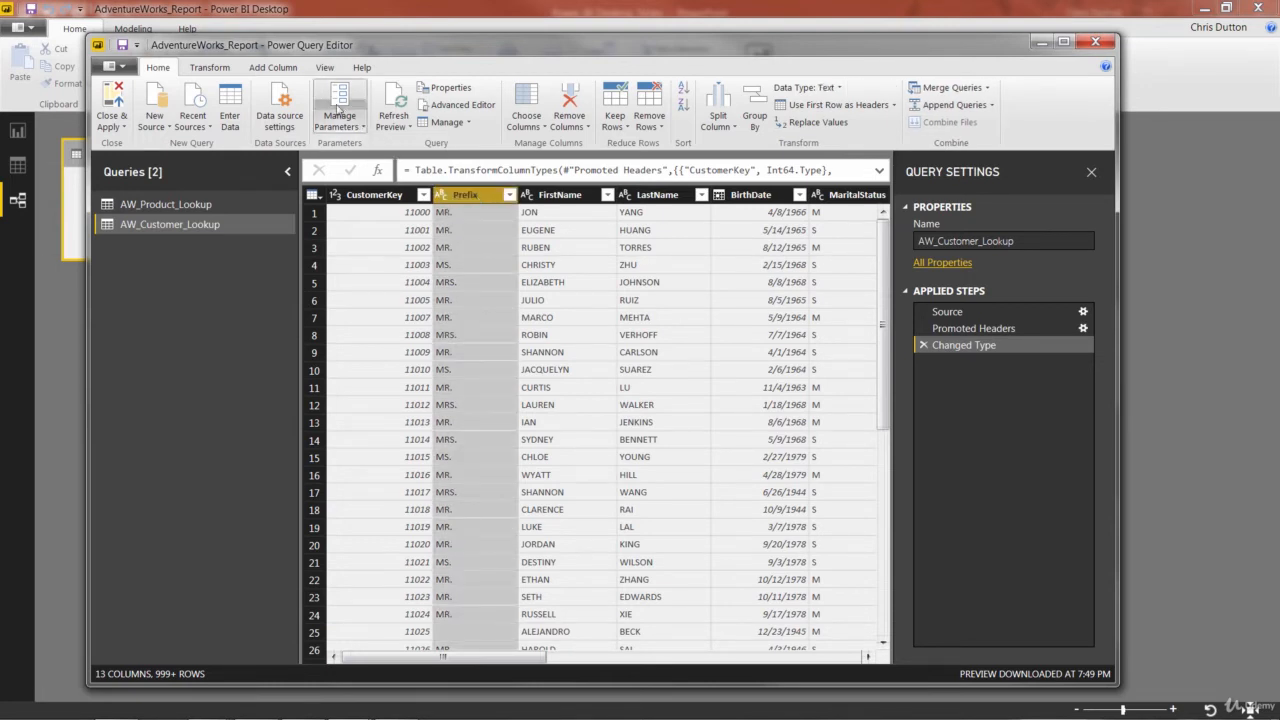
{"action": "left_click", "coordinate": [268, 67]}
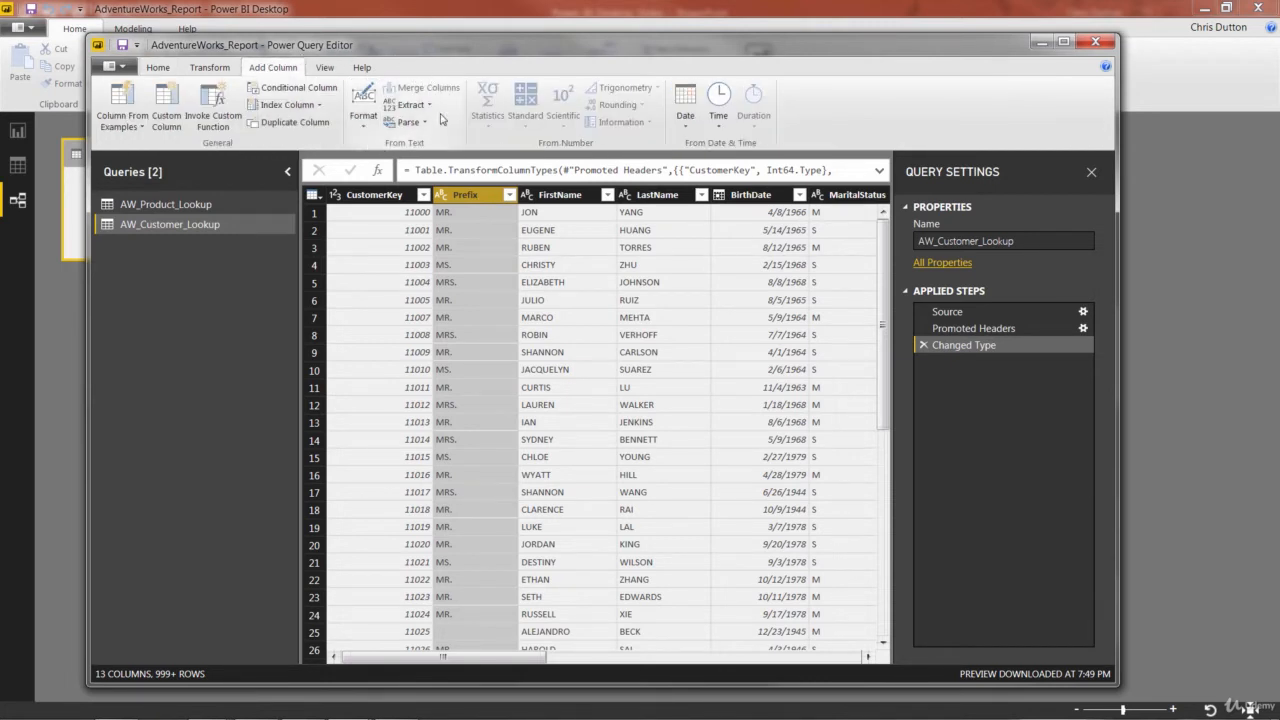
{"action": "left_click", "coordinate": [356, 127]}
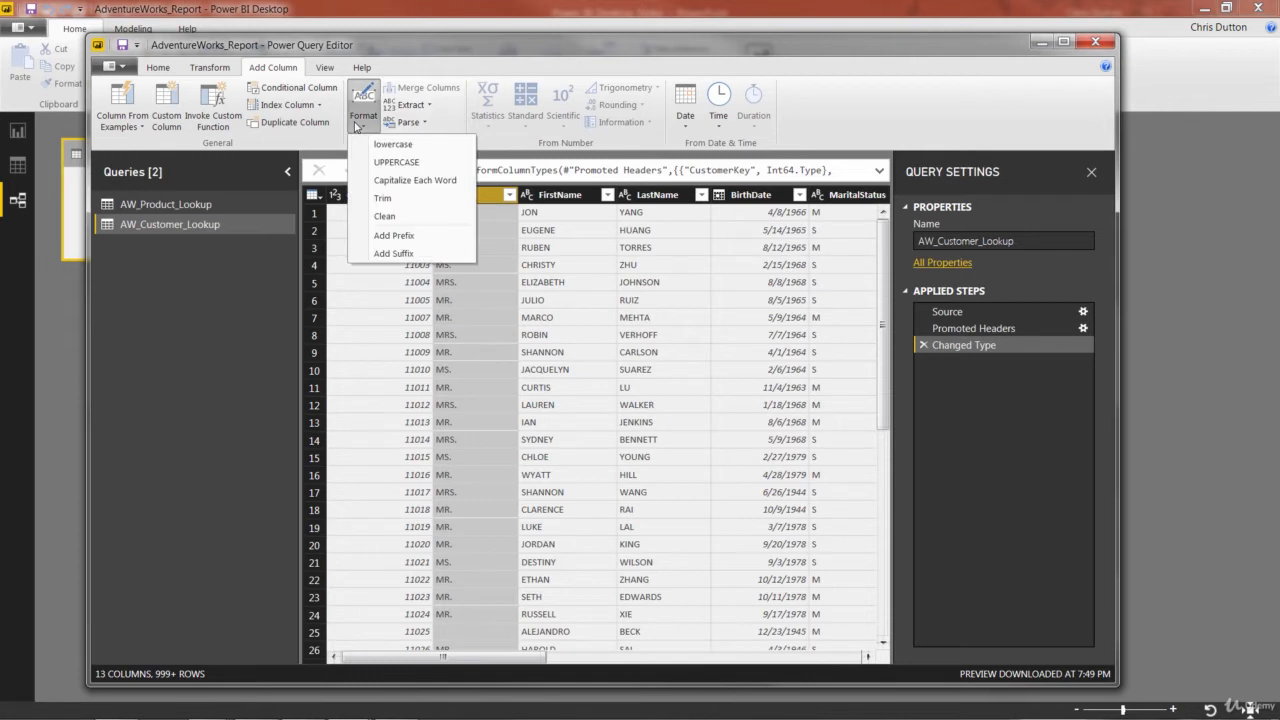
{"action": "left_click", "coordinate": [417, 180]}
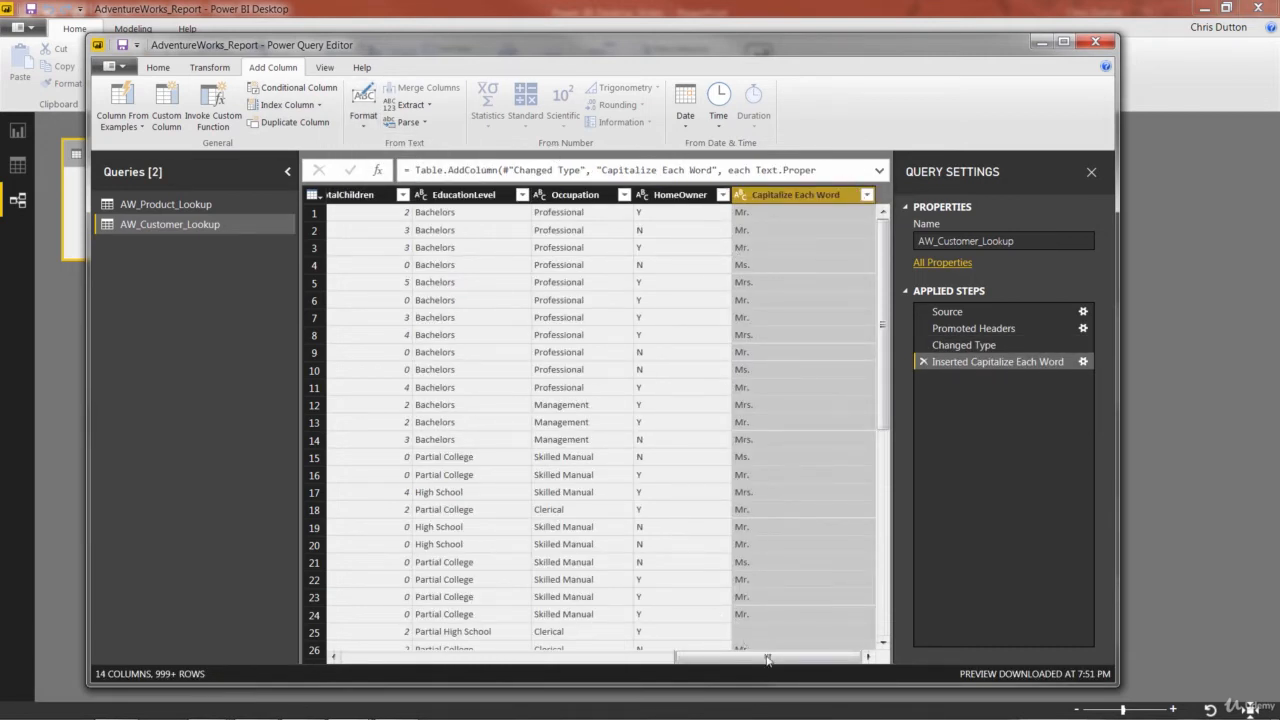
{"action": "mouse_move", "coordinate": [766, 662]}
{"action": "left_mouse_down"}
{"action": "mouse_move", "coordinate": [415, 659]}
{"action": "mouse_move", "coordinate": [788, 664]}
{"action": "left_mouse_up"}
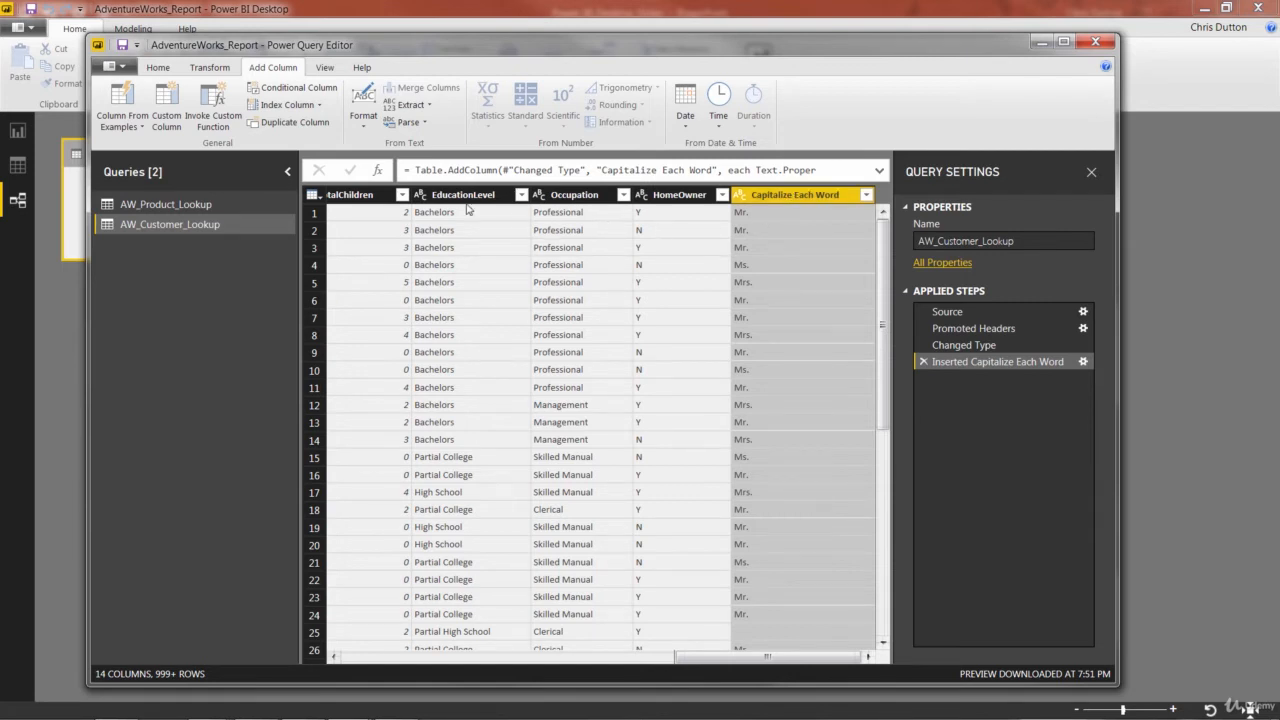
- Compare the text format options for adding a column with those for transforming an existing column
{"action": "left_click", "coordinate": [362, 118]}
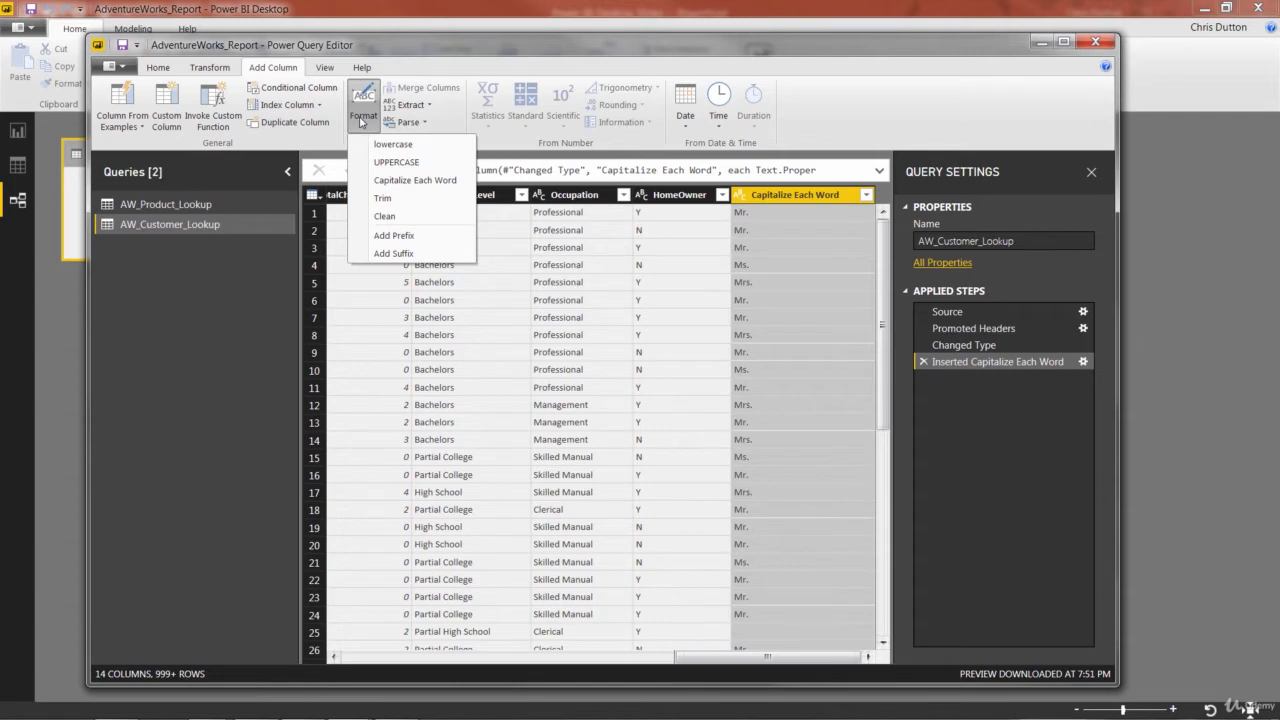
{"action": "left_click", "coordinate": [362, 122]}
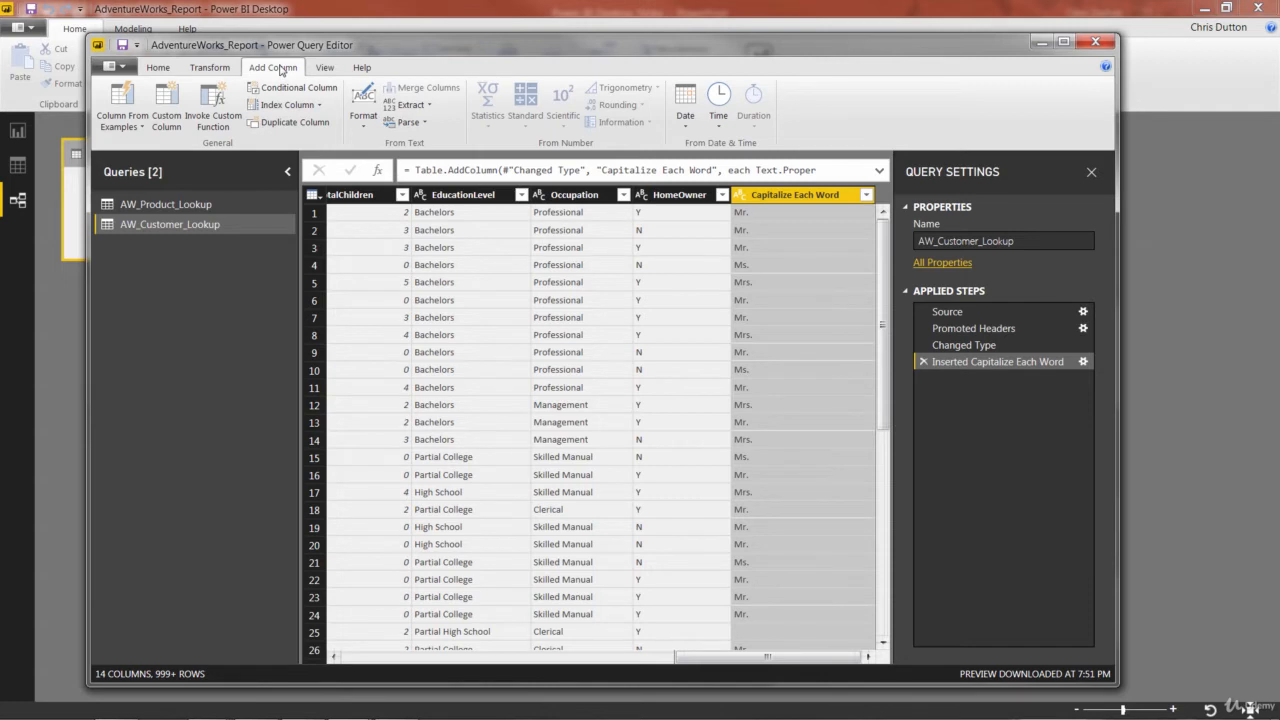
{"action": "left_click", "coordinate": [223, 71]}
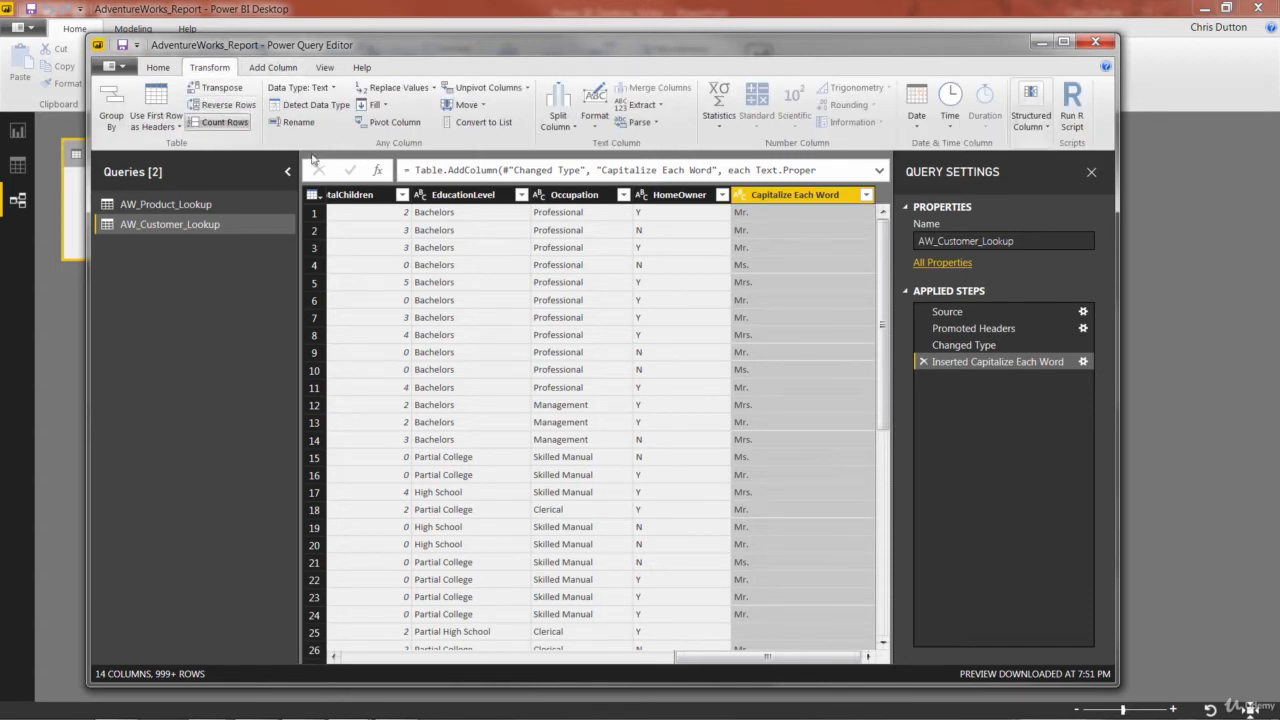
{"action": "left_click", "coordinate": [600, 127]}
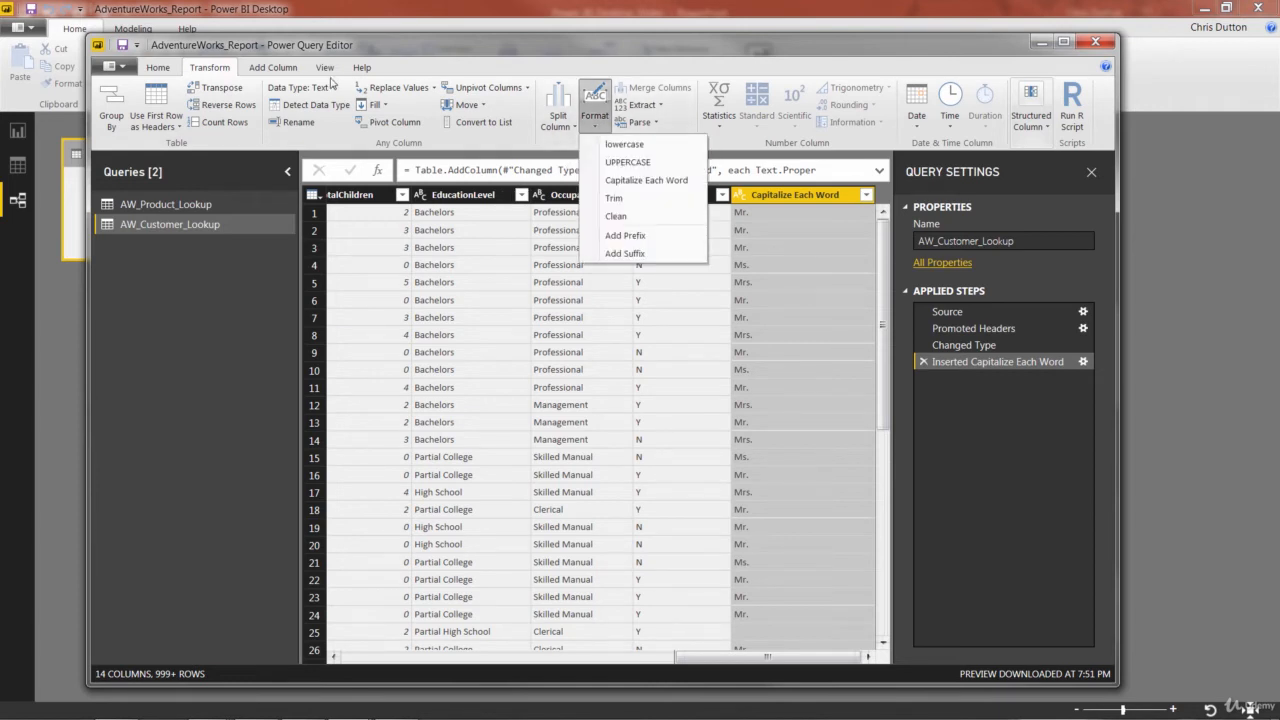
{"action": "left_click", "coordinate": [598, 126]}
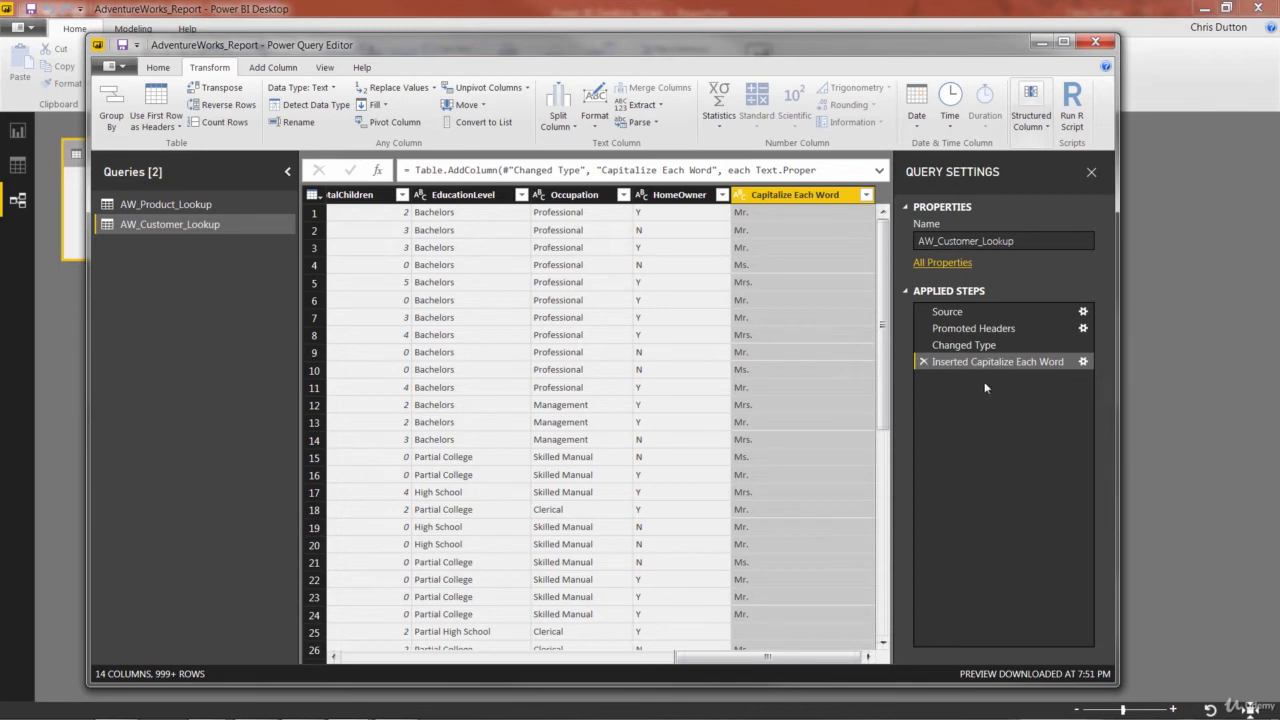
- Delete the Inserted Capitalize Each Word step from the customer query
{"action": "left_click", "coordinate": [924, 362]}
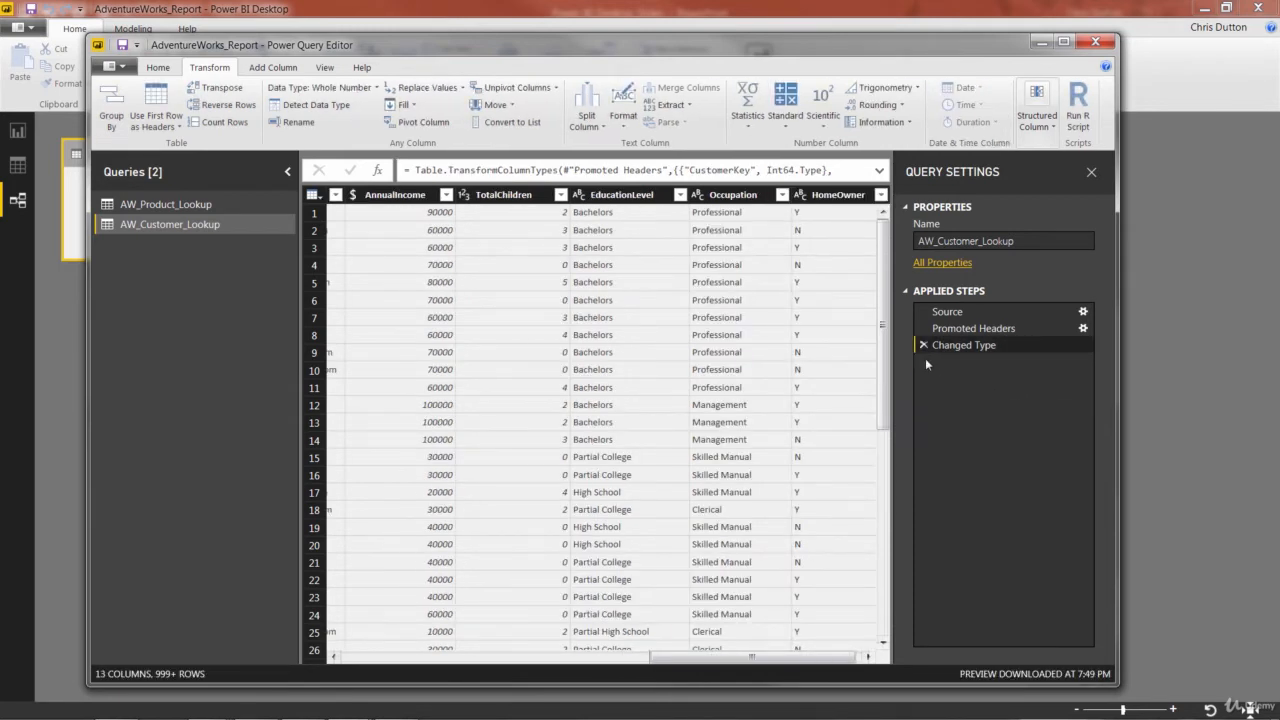
- Transform the existing Prefix column in place with the Capitalize Each Word format
{"action": "left_click_drag", "start_coordinate": [712, 659], "coordinate": [380, 671]}
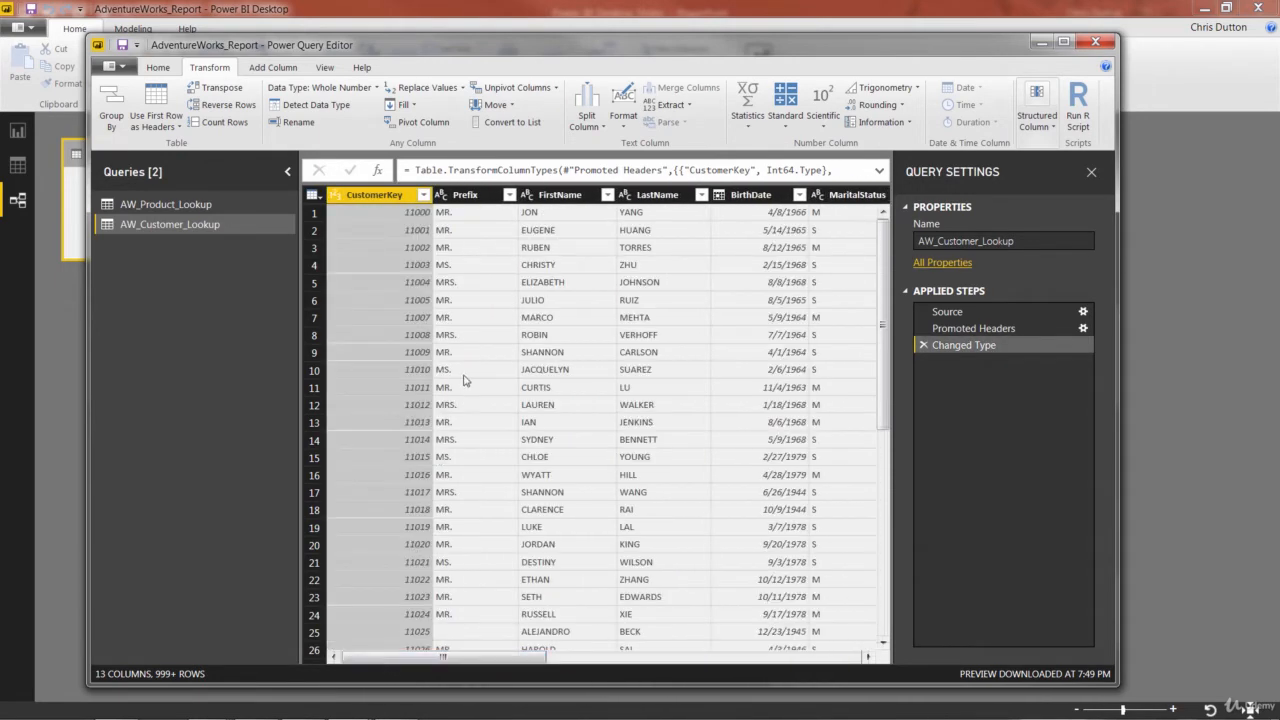
{"action": "left_click", "coordinate": [470, 194]}
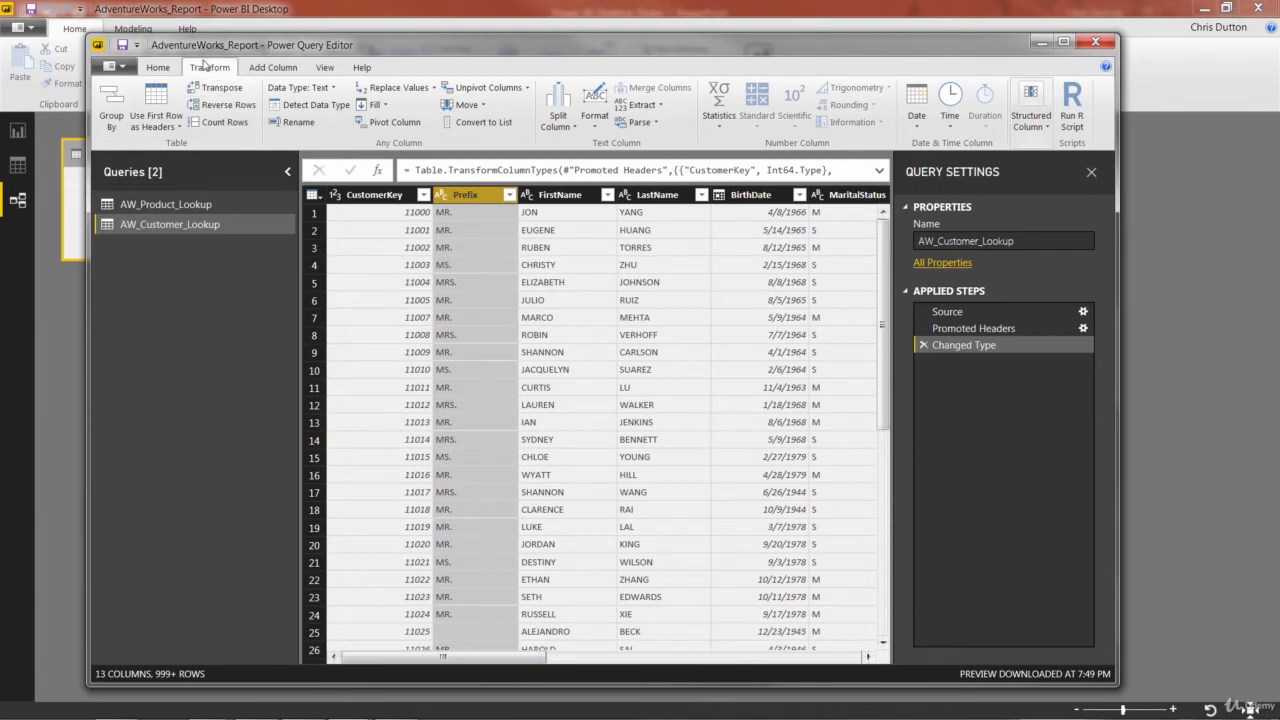
{"action": "left_click", "coordinate": [597, 120]}
{"action": "left_click", "coordinate": [634, 182]}
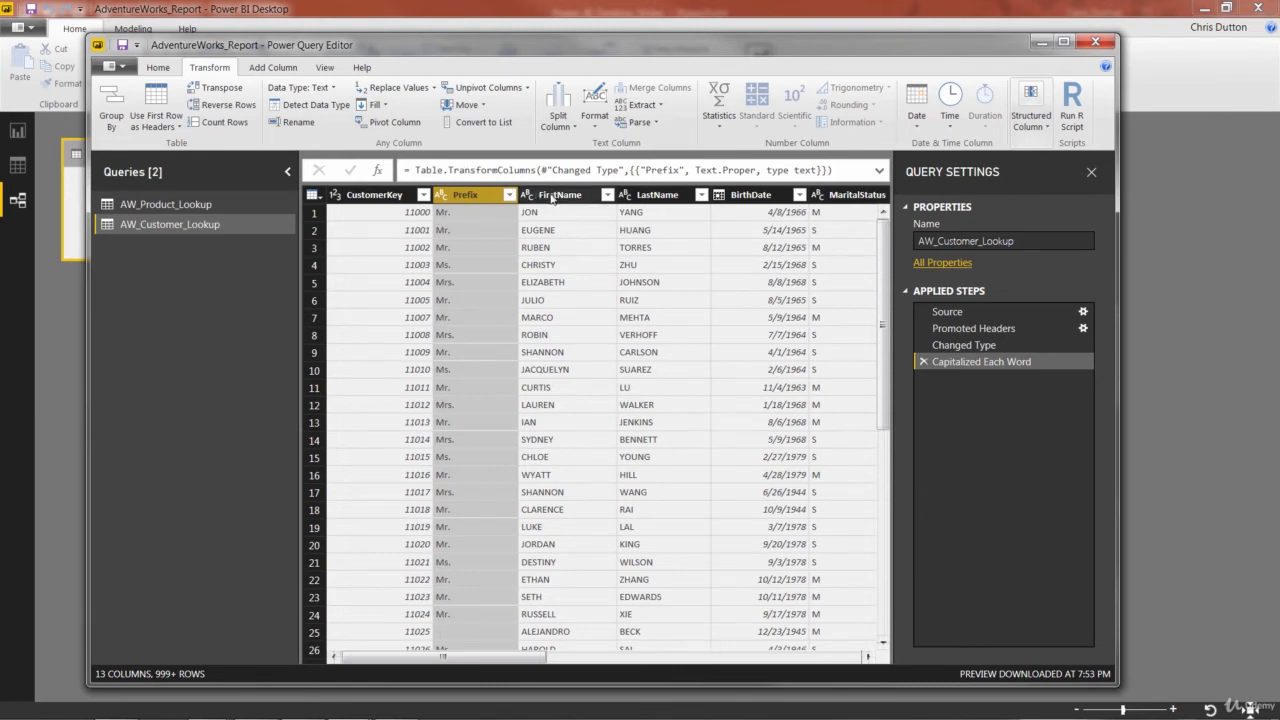
- Apply the Capitalize Each Word format in place to the FirstName and LastName columns together
{"action": "left_click", "coordinate": [556, 195]}
{"action": "left_click", "coordinate": [660, 197]}
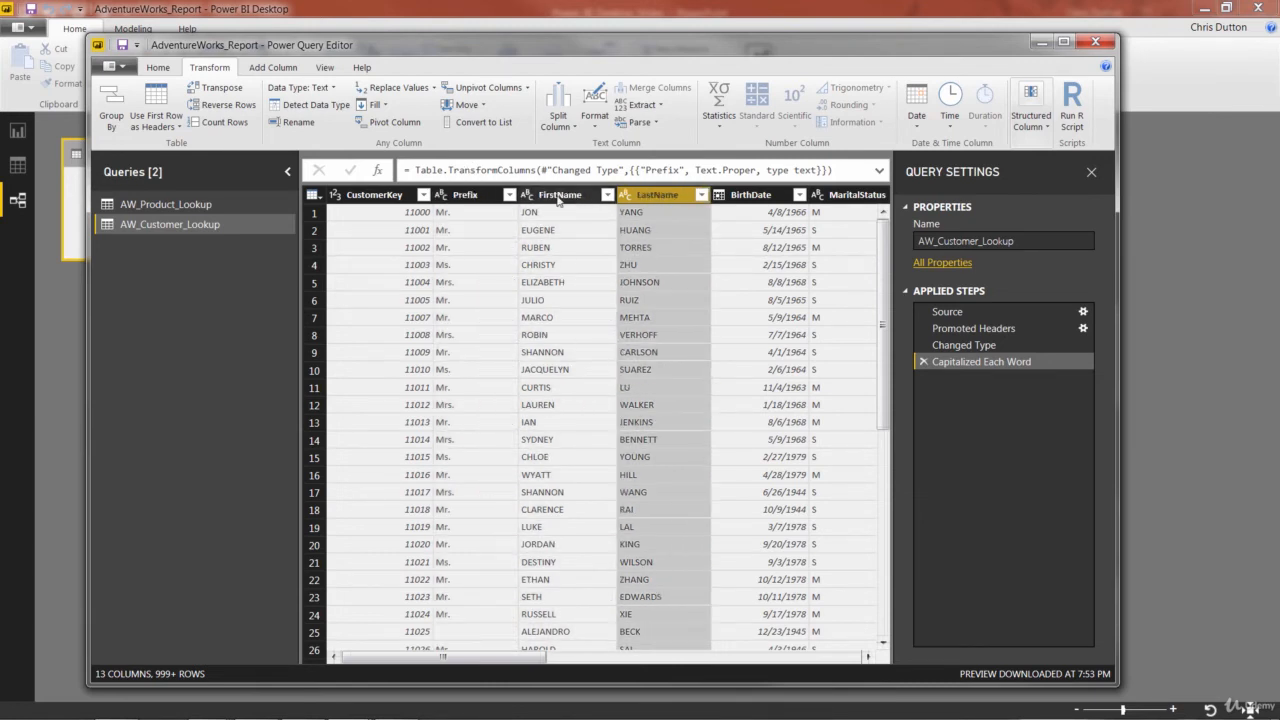
{"action": "left_click", "coordinate": [558, 197]}
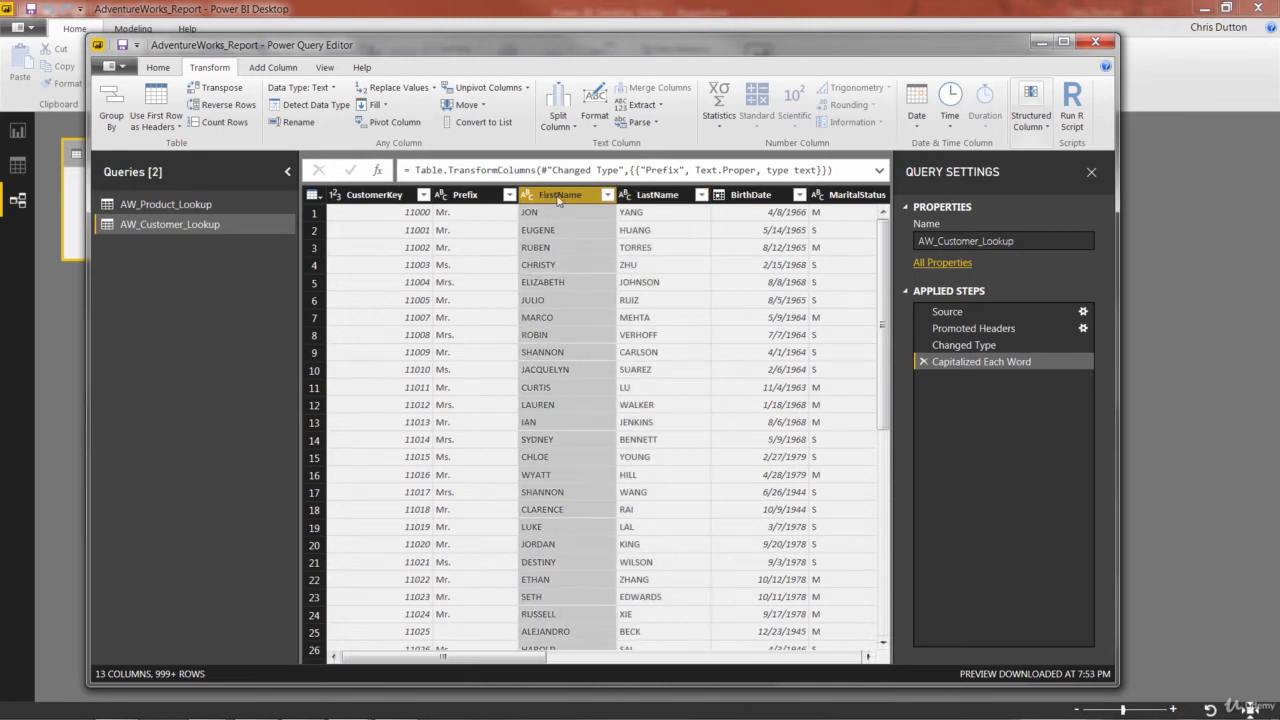
{"action": "left_click", "coordinate": [668, 201], "text": "ctrl"}
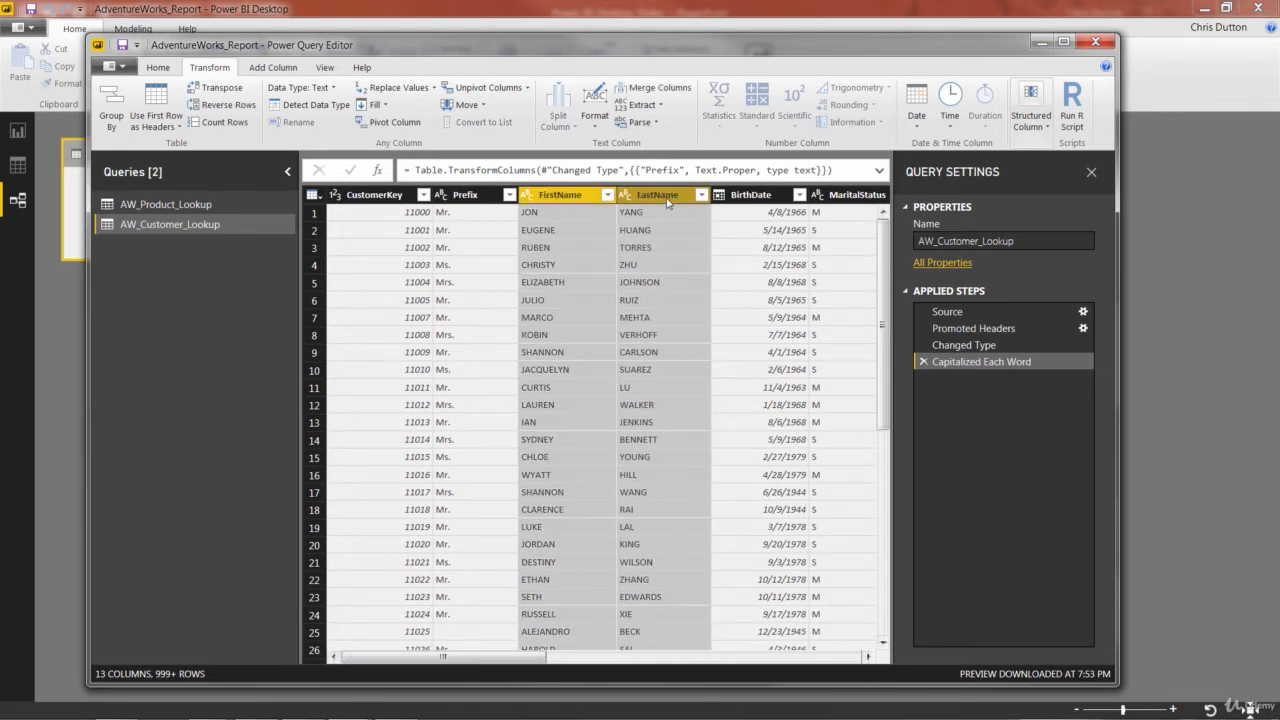
{"action": "left_click", "coordinate": [592, 120]}
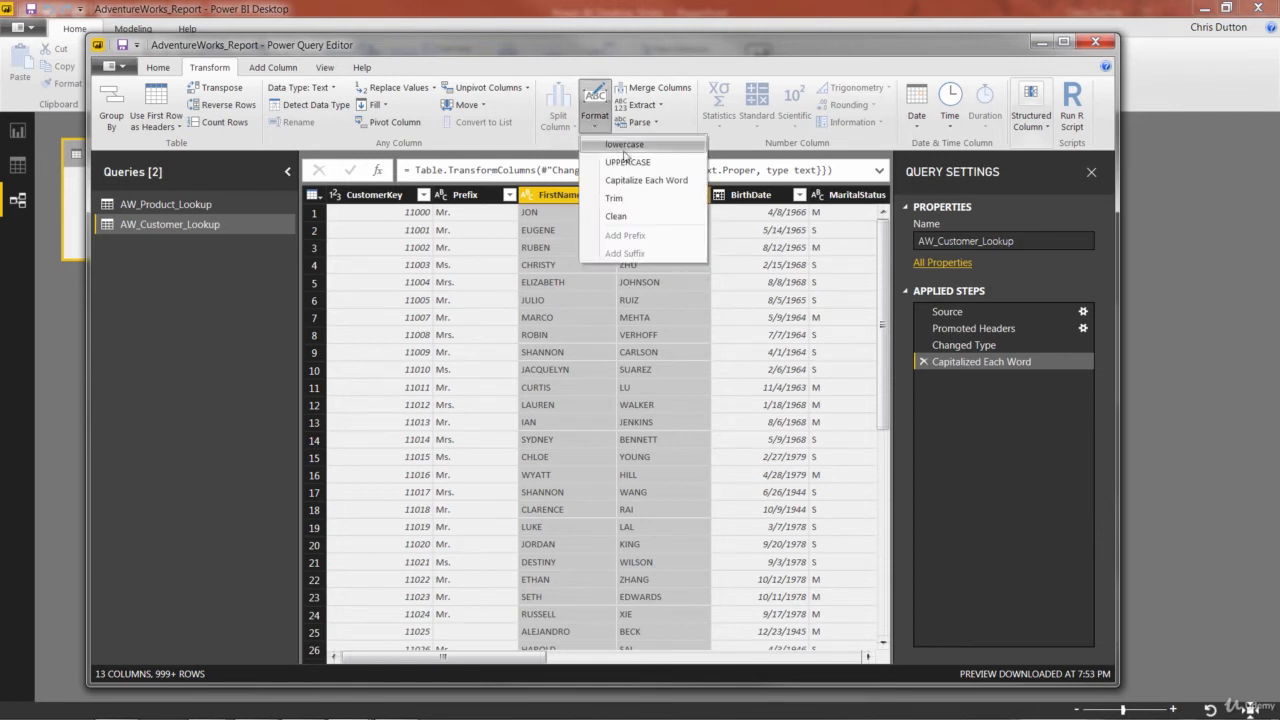
{"action": "left_click", "coordinate": [671, 180]}
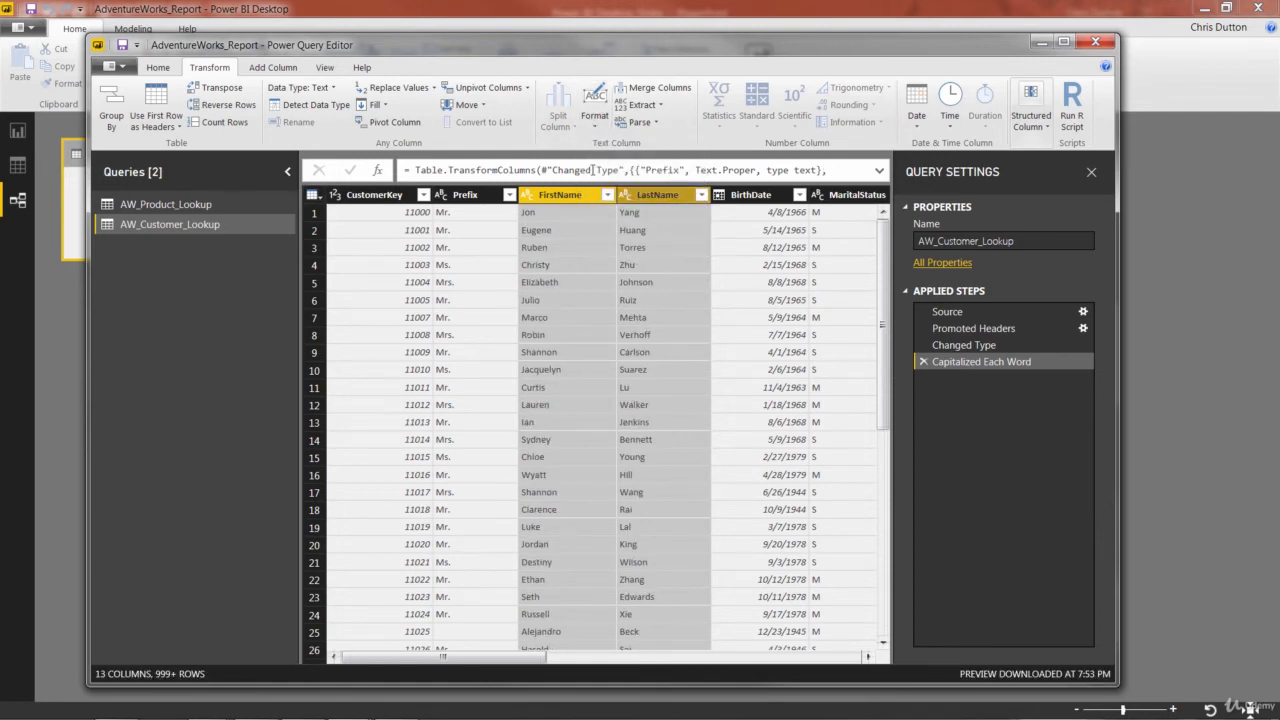
{"action": "left_click", "coordinate": [468, 216]}
{"action": "left_click", "coordinate": [550, 213]}
{"action": "left_click", "coordinate": [649, 196]}
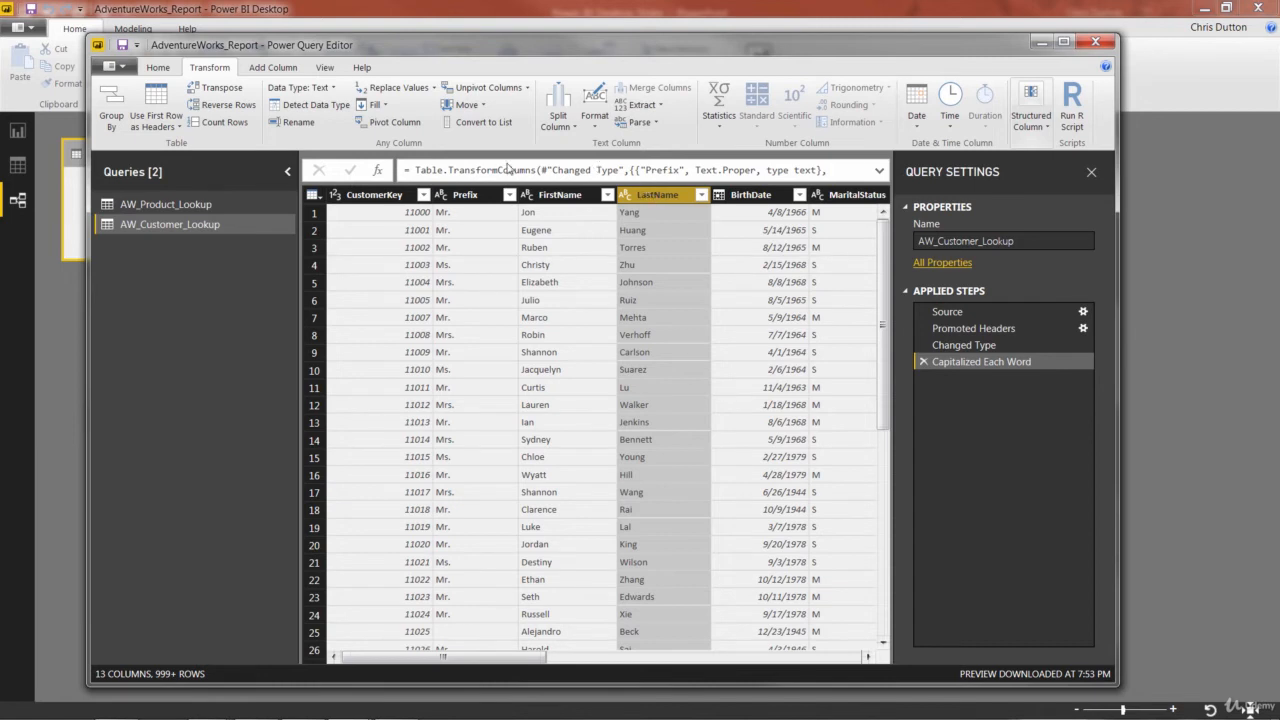
{"action": "left_click", "coordinate": [468, 196]}
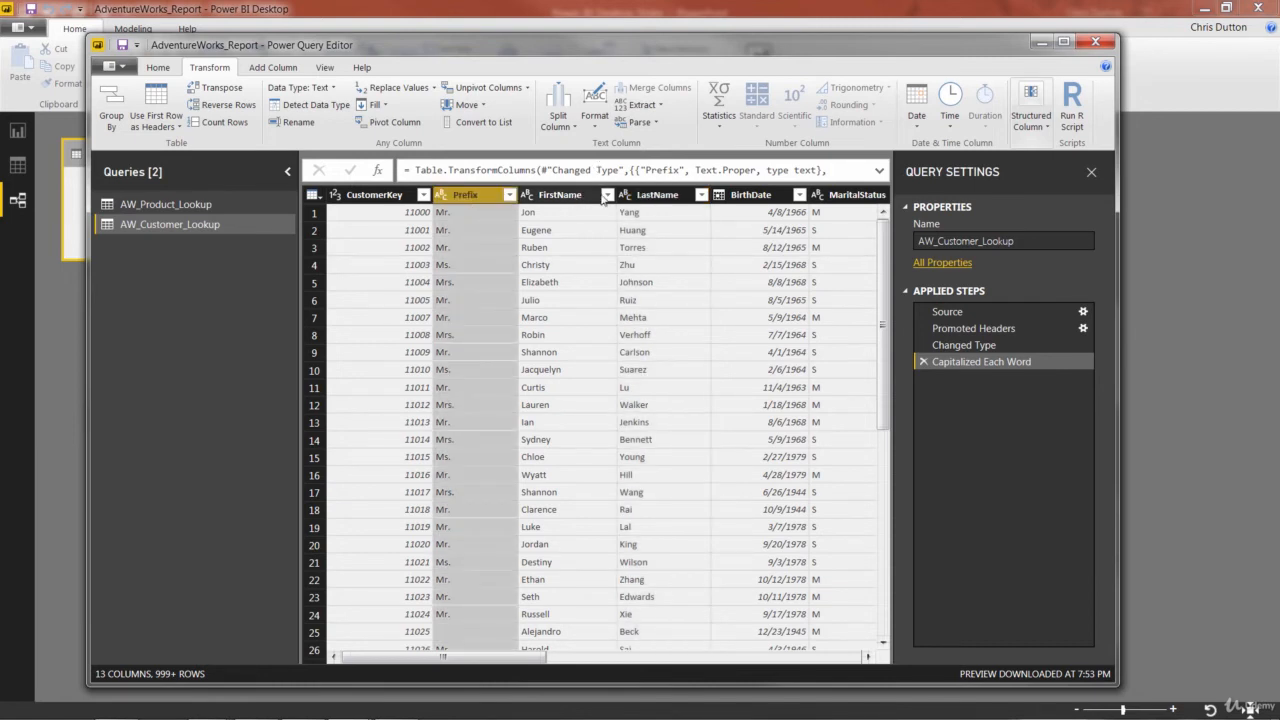
{"action": "left_click", "coordinate": [566, 197], "text": "ctrl"}
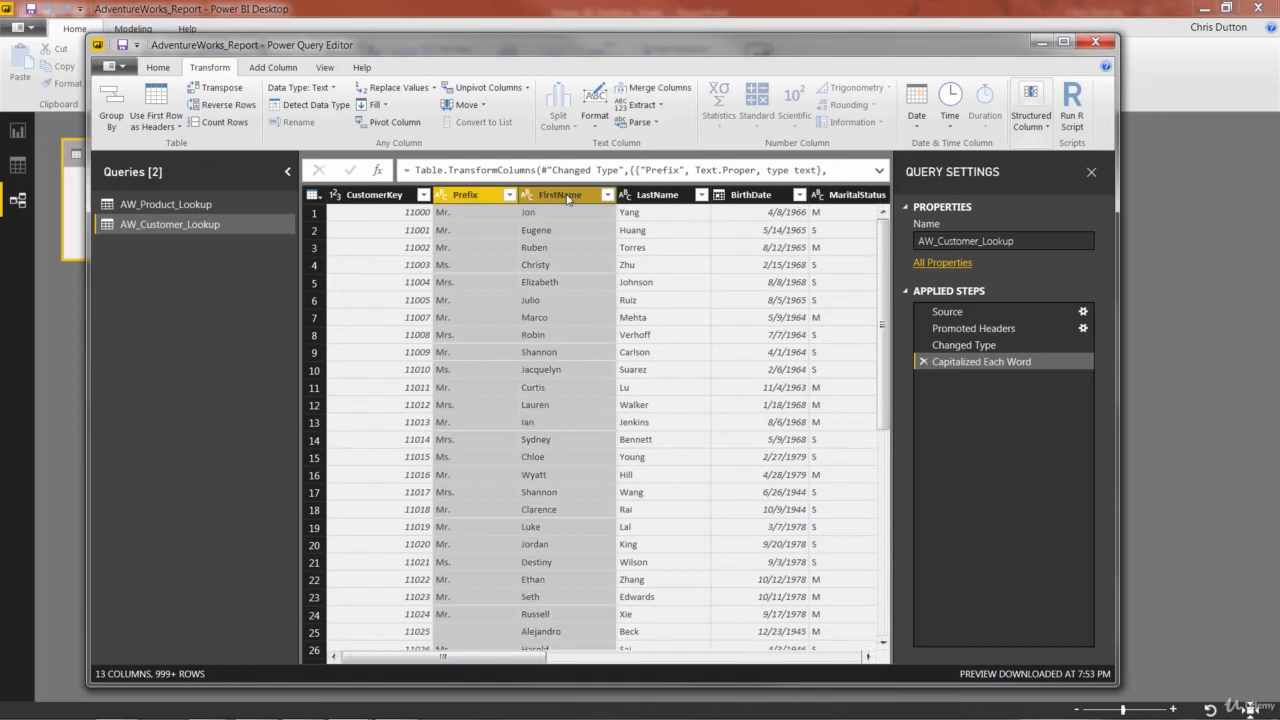
{"action": "left_click", "coordinate": [642, 198], "text": "ctrl"}
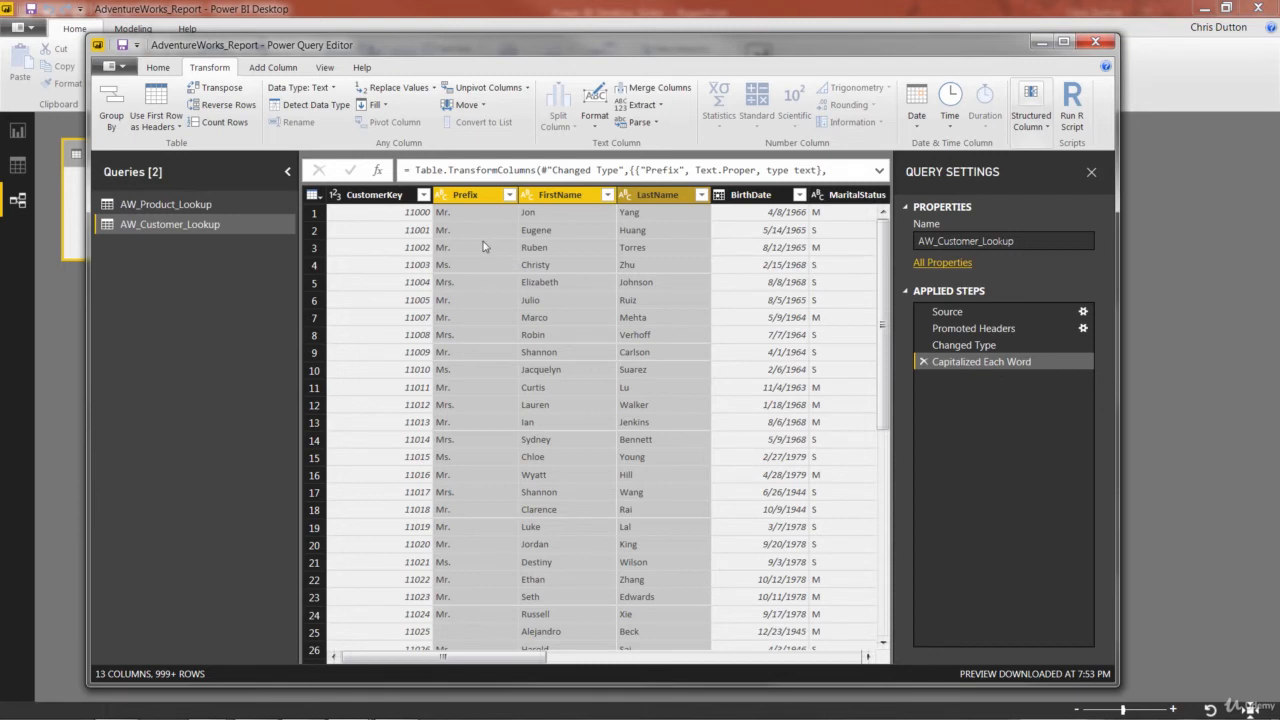
- Add a new column named FullName that merges the Prefix, FirstName and LastName columns with a Space separator
{"action": "left_click", "coordinate": [464, 200]}
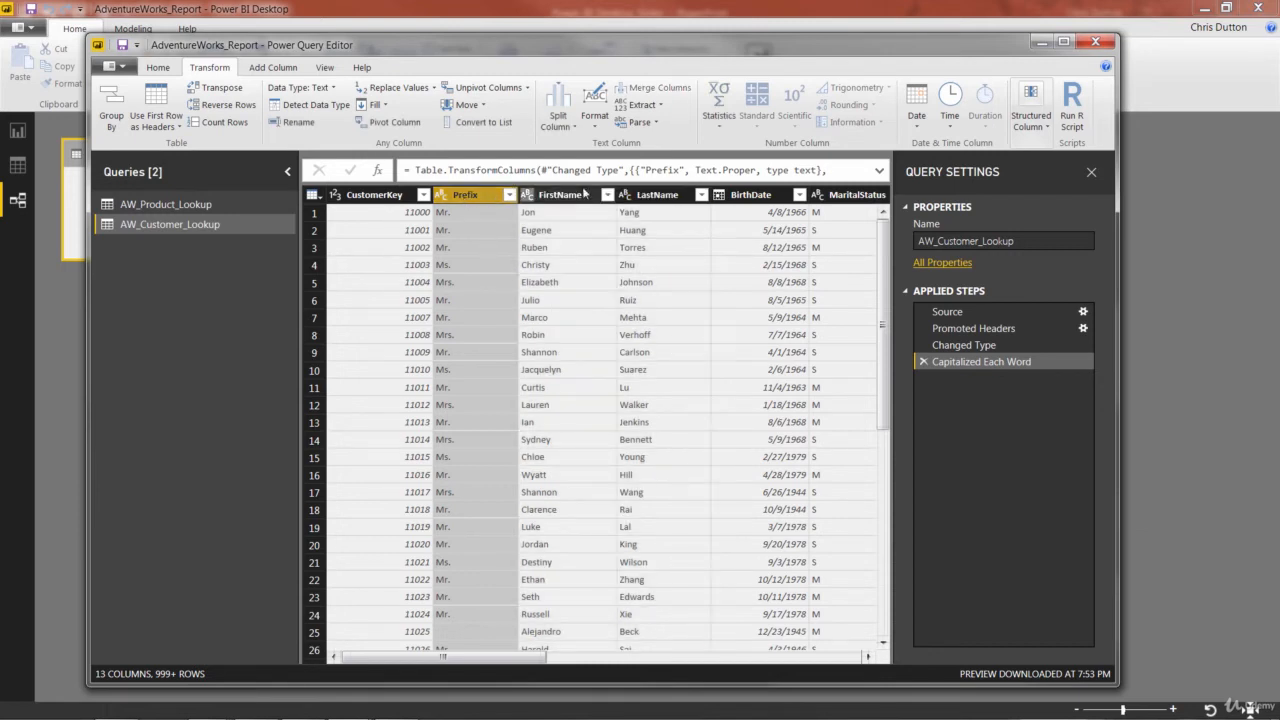
{"action": "left_click", "coordinate": [659, 198], "text": "shift"}
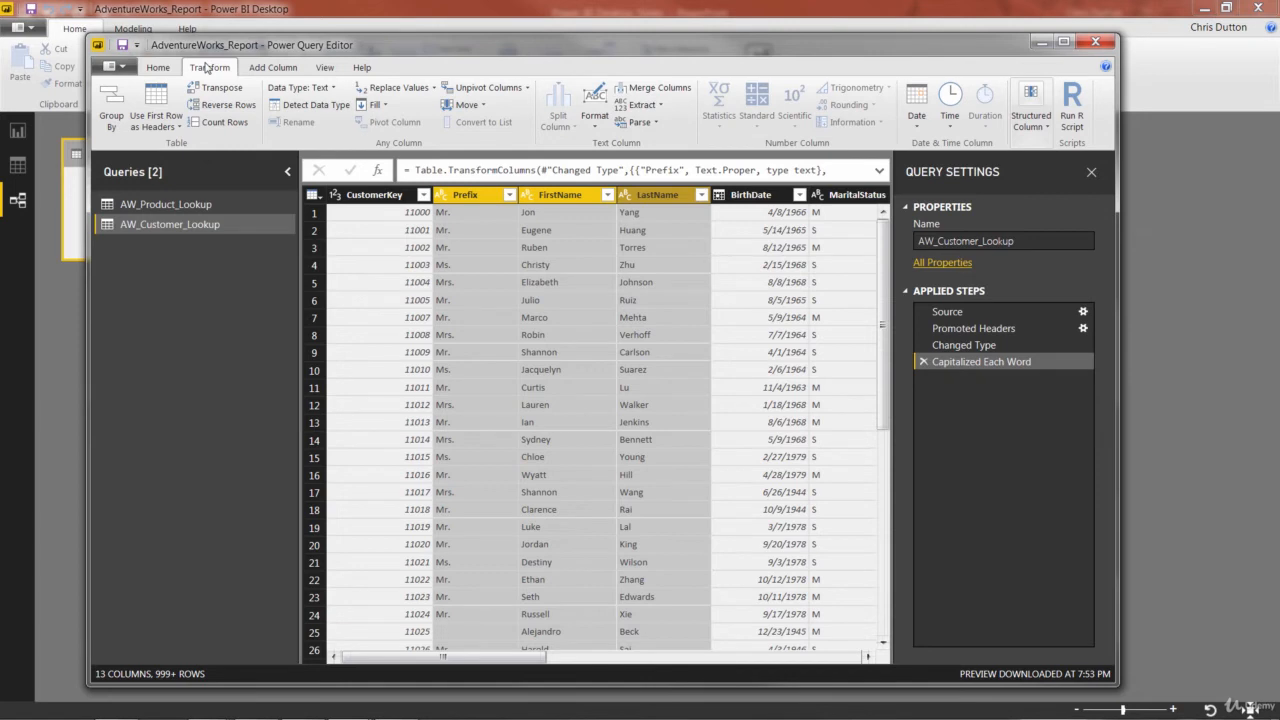
{"action": "left_click", "coordinate": [268, 68]}
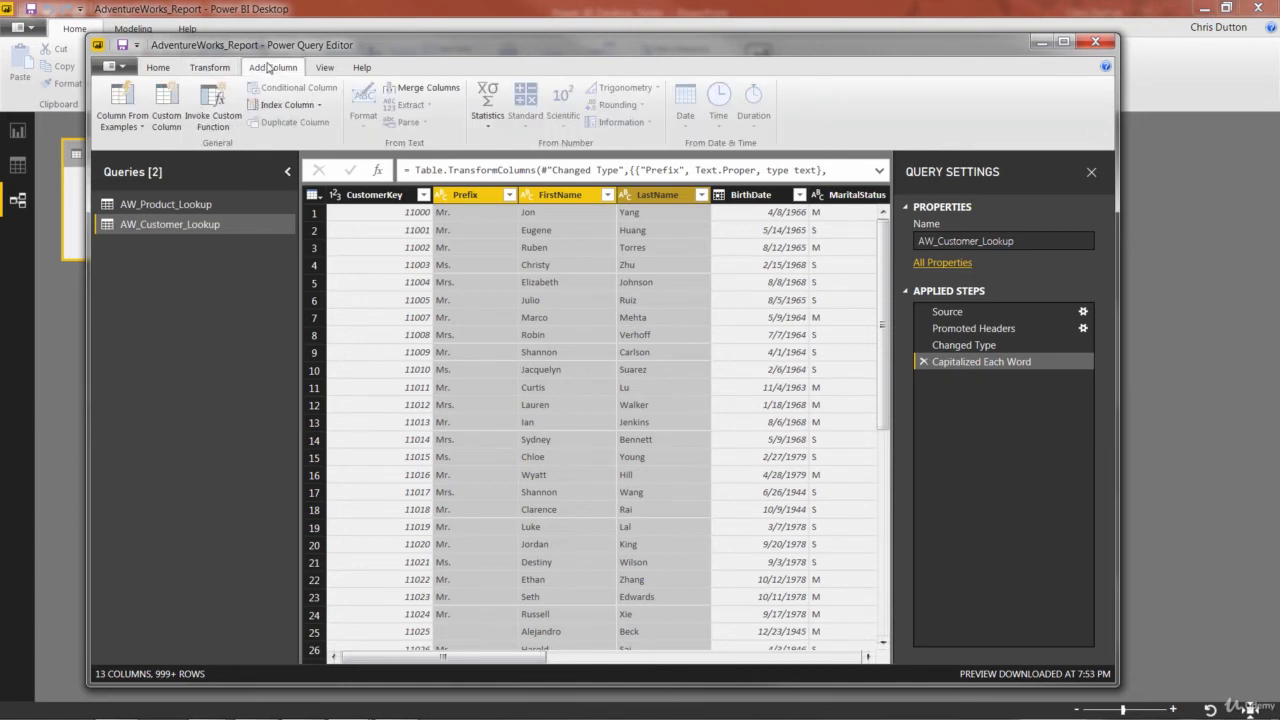
{"action": "left_click", "coordinate": [425, 88]}
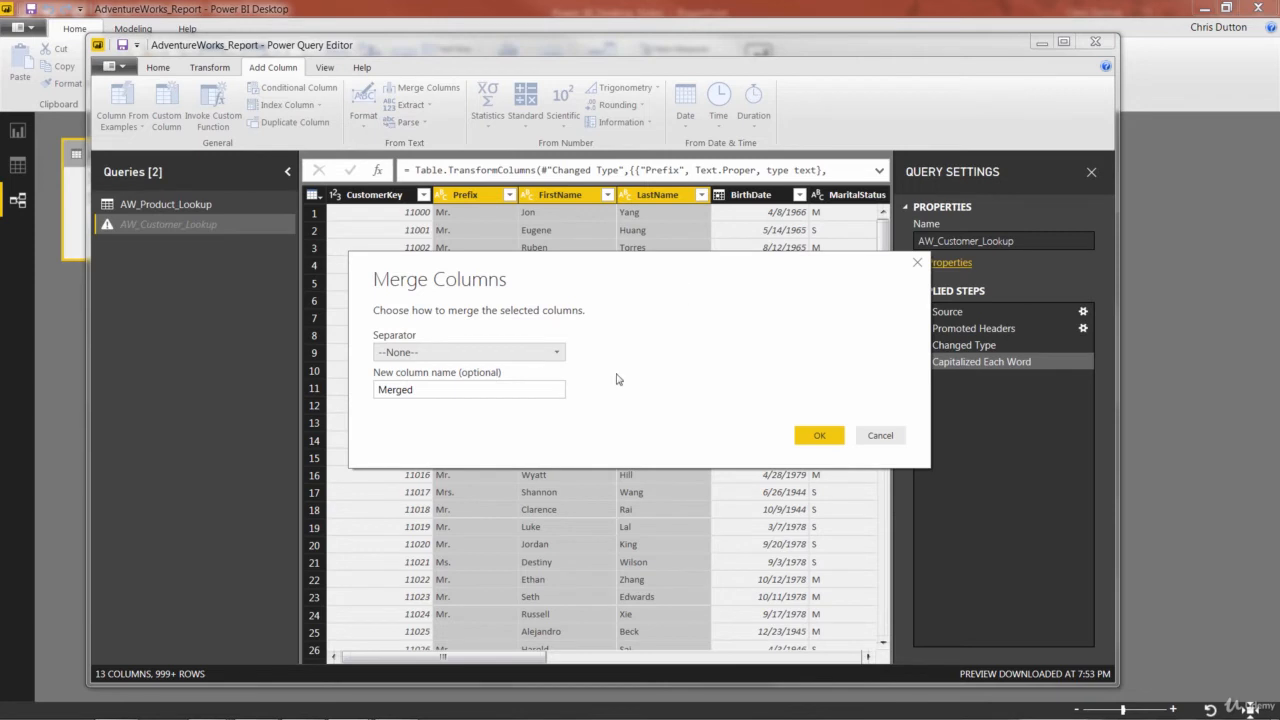
{"action": "left_click", "coordinate": [557, 354]}
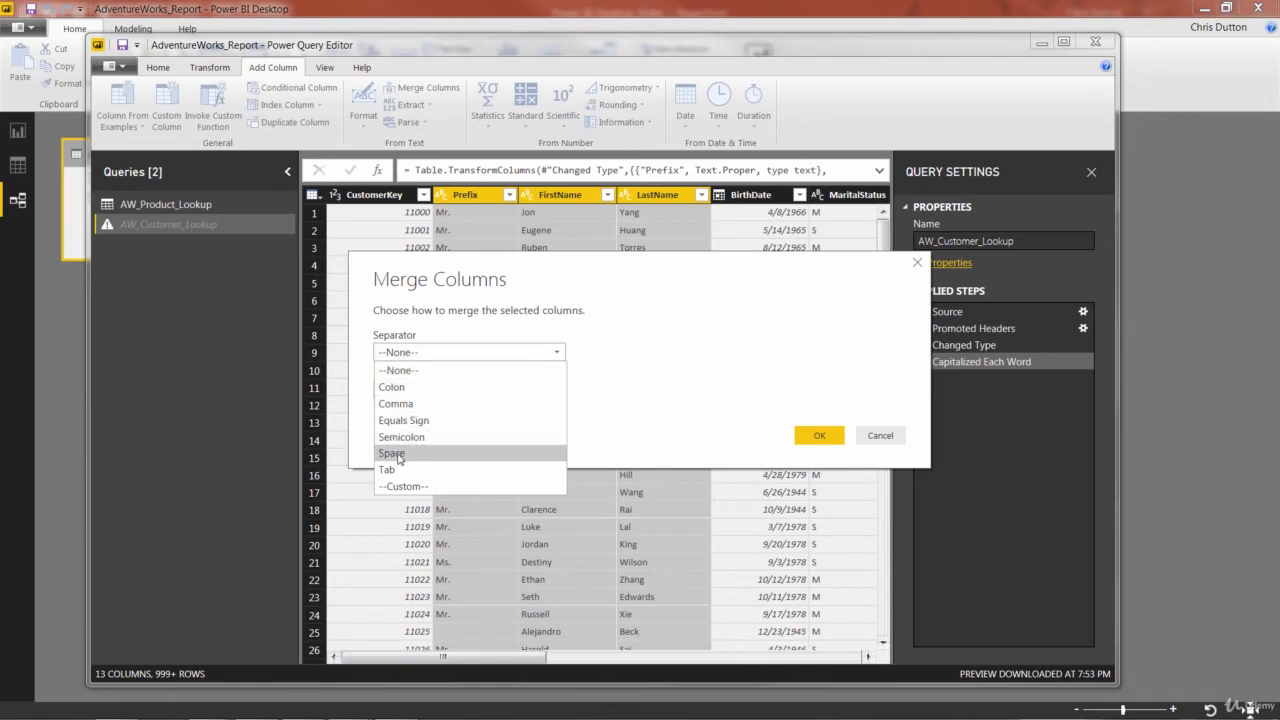
{"action": "left_click", "coordinate": [397, 456]}
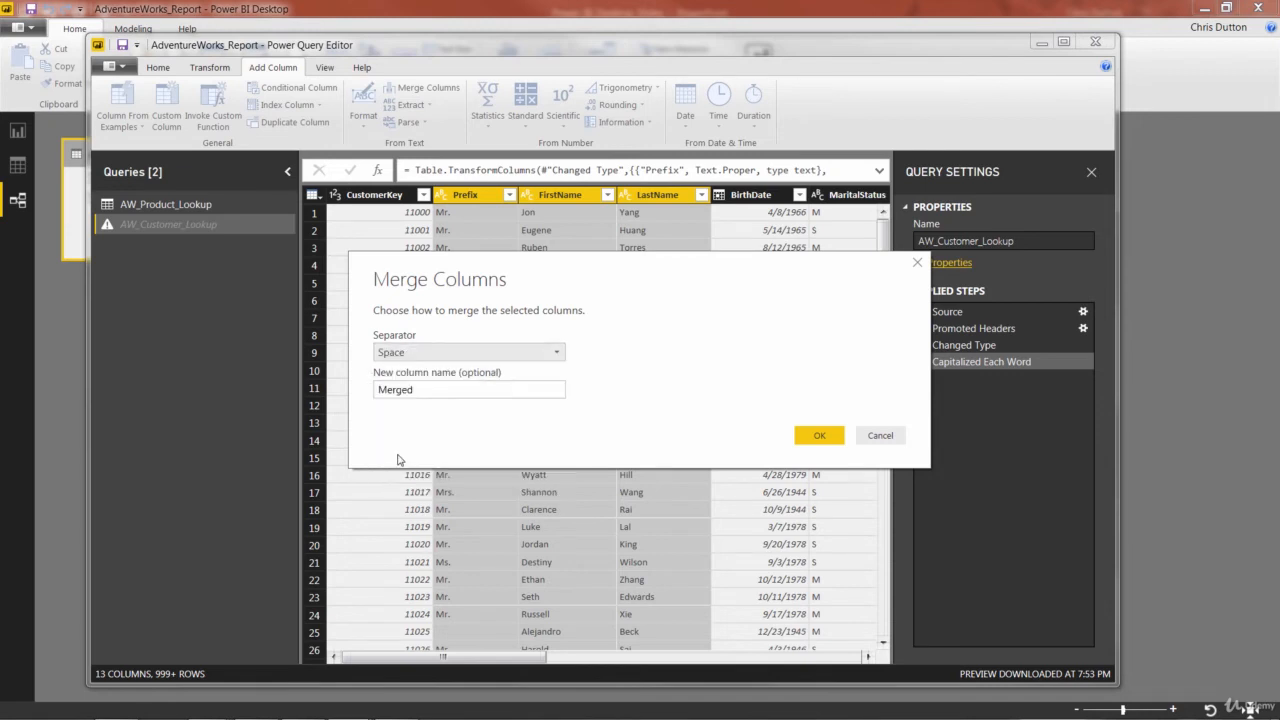
{"action": "left_click", "coordinate": [419, 392]}
{"action": "left_click_drag", "start_coordinate": [416, 392], "coordinate": [363, 398]}
{"action": "type", "text": "F"}
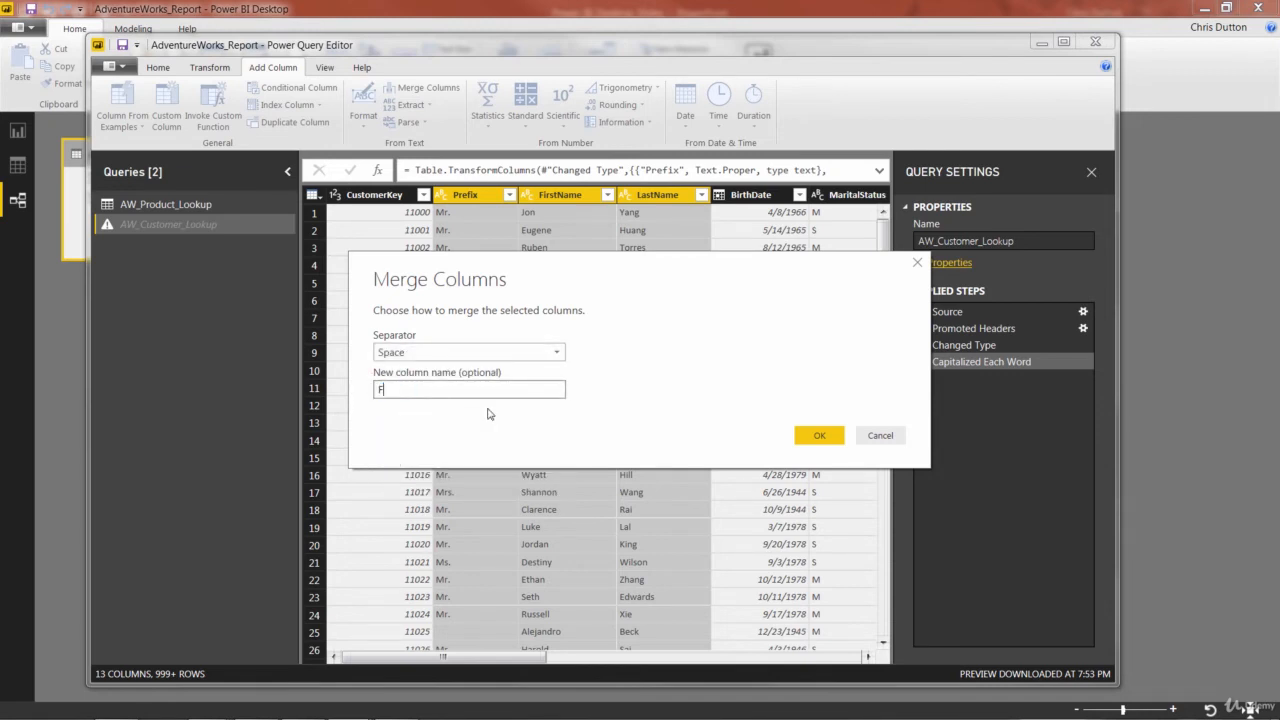
{"action": "type", "text": "ullName"}
{"action": "left_click", "coordinate": [819, 435]}
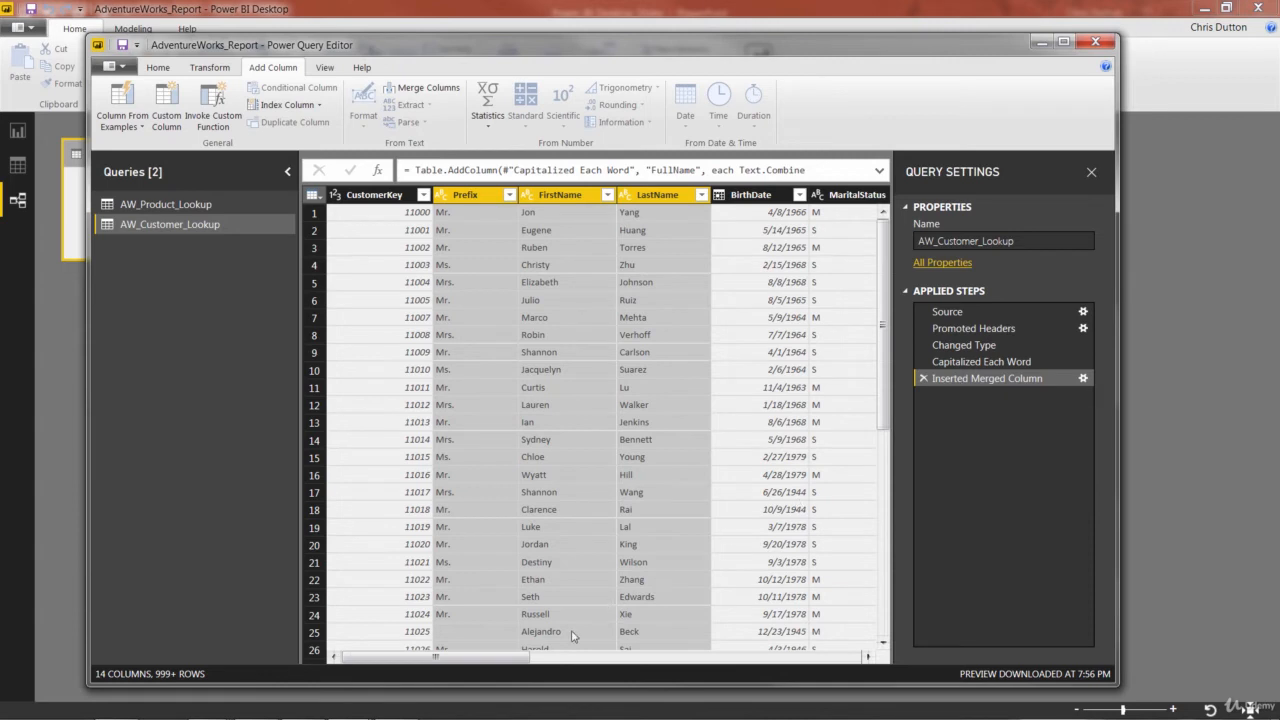
{"action": "left_click_drag", "start_coordinate": [463, 658], "coordinate": [835, 655]}
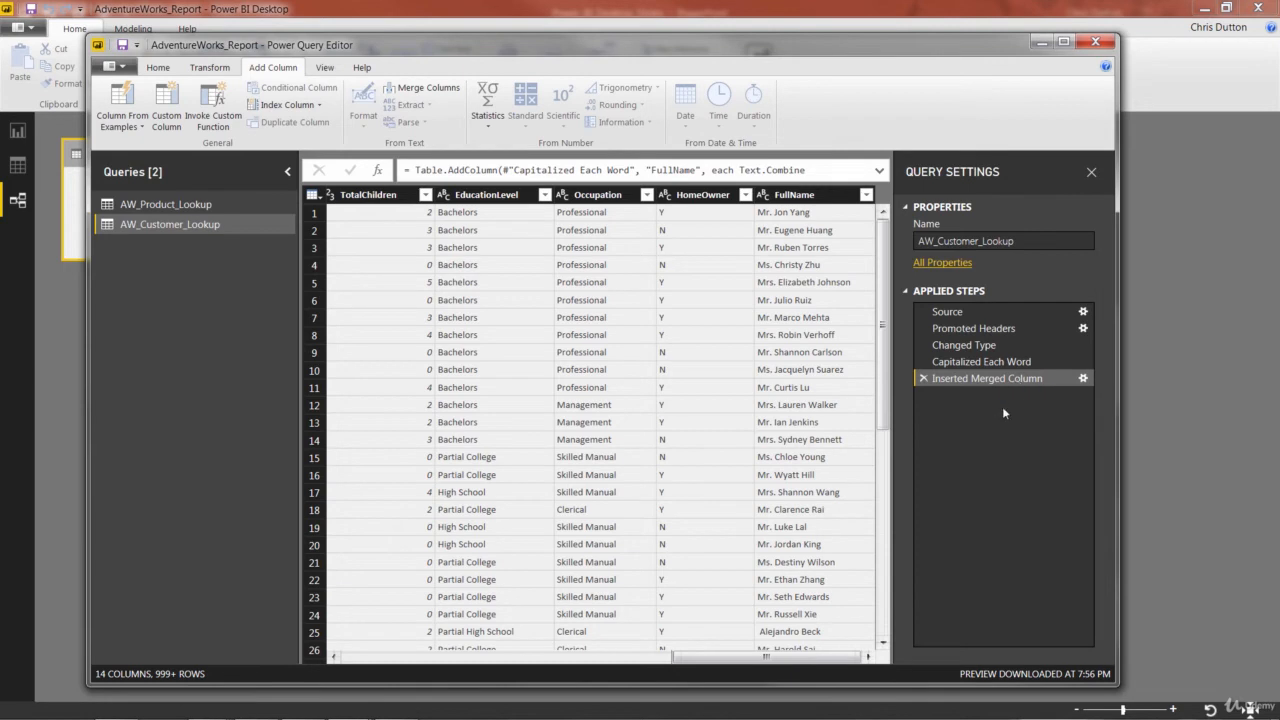
- Rename the applied step Inserted Merged Column as Inserted FullName Column
{"action": "left_click", "coordinate": [985, 362]}
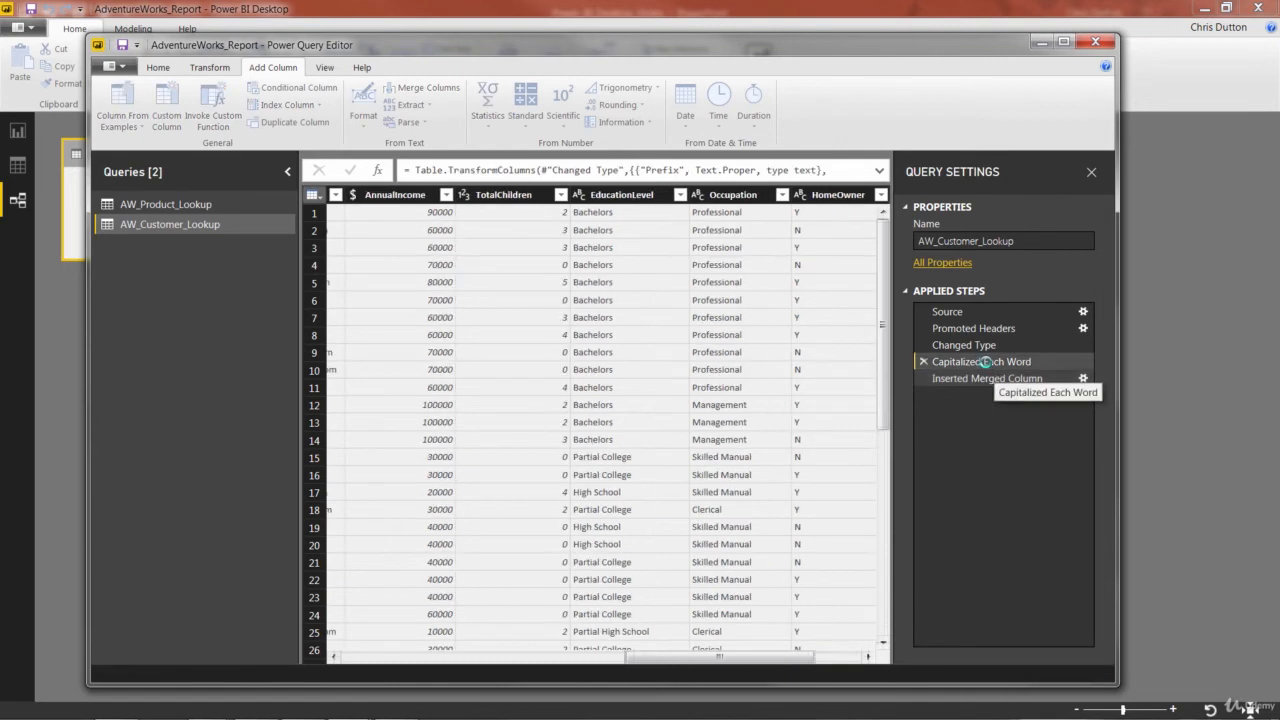
{"action": "left_click", "coordinate": [987, 378]}
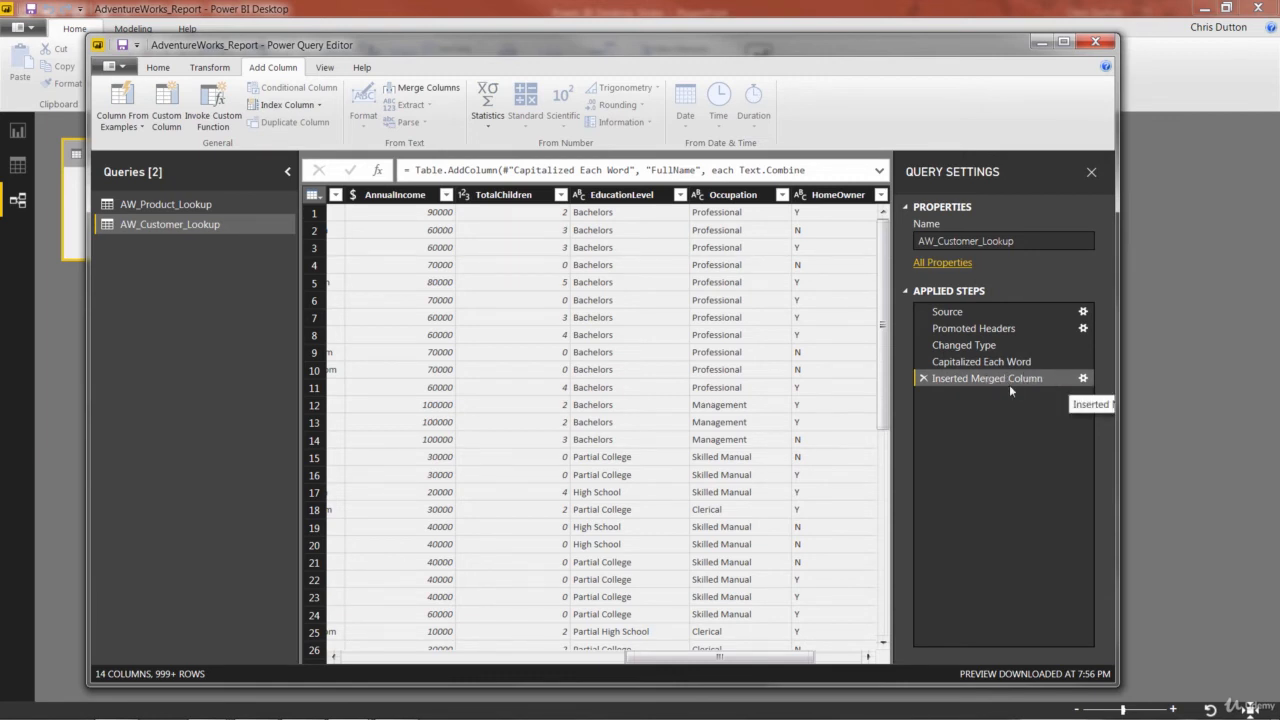
{"action": "right_click", "coordinate": [1009, 384]}
{"action": "left_click", "coordinate": [1045, 418]}
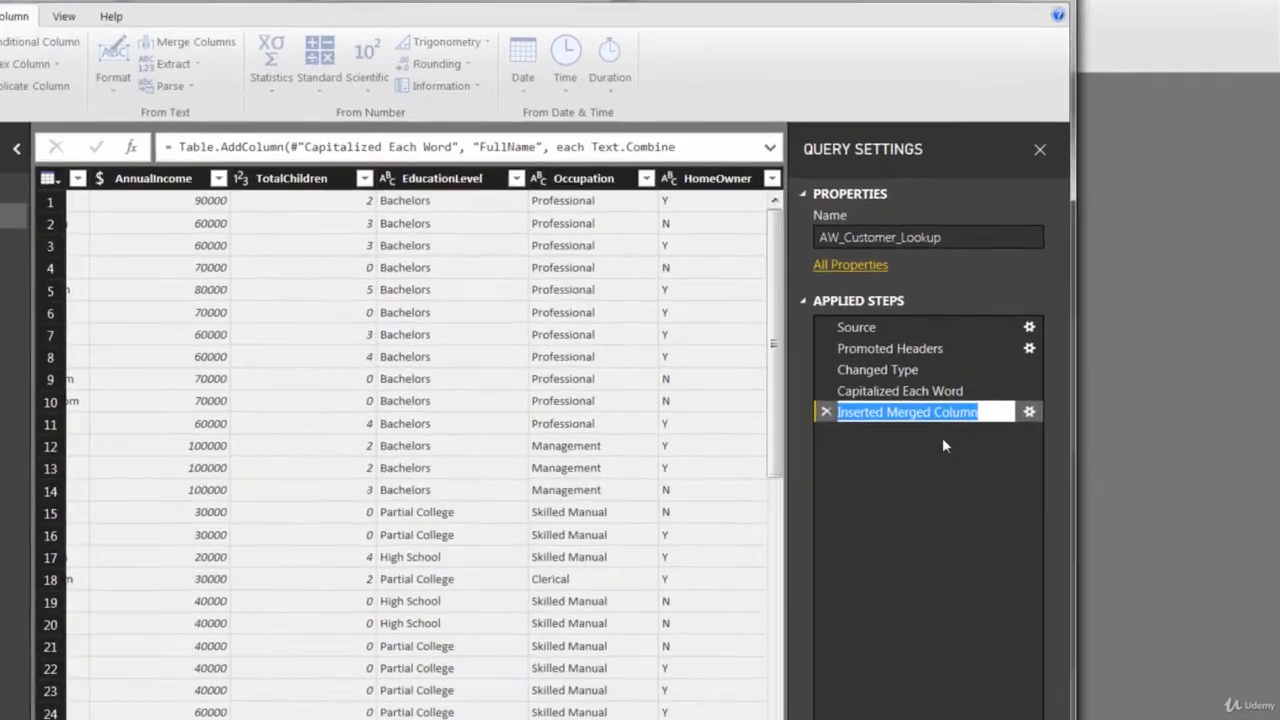
{"action": "left_click", "coordinate": [1006, 378]}
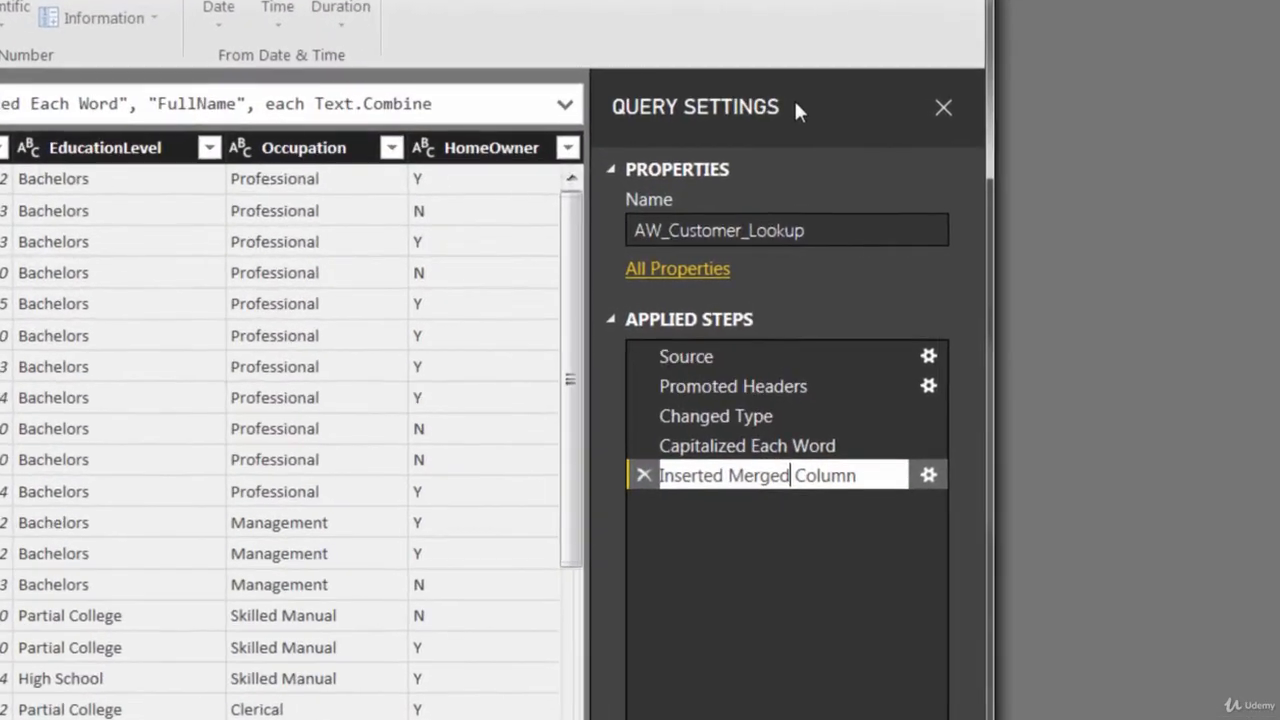
{"action": "key", "text": "BackSpace"}
{"action": "key", "text": "BackSpace"}
{"action": "key", "text": "BackSpace"}
{"action": "key", "text": "BackSpace"}
{"action": "key", "text": "BackSpace"}
{"action": "key", "text": "BackSpace"}
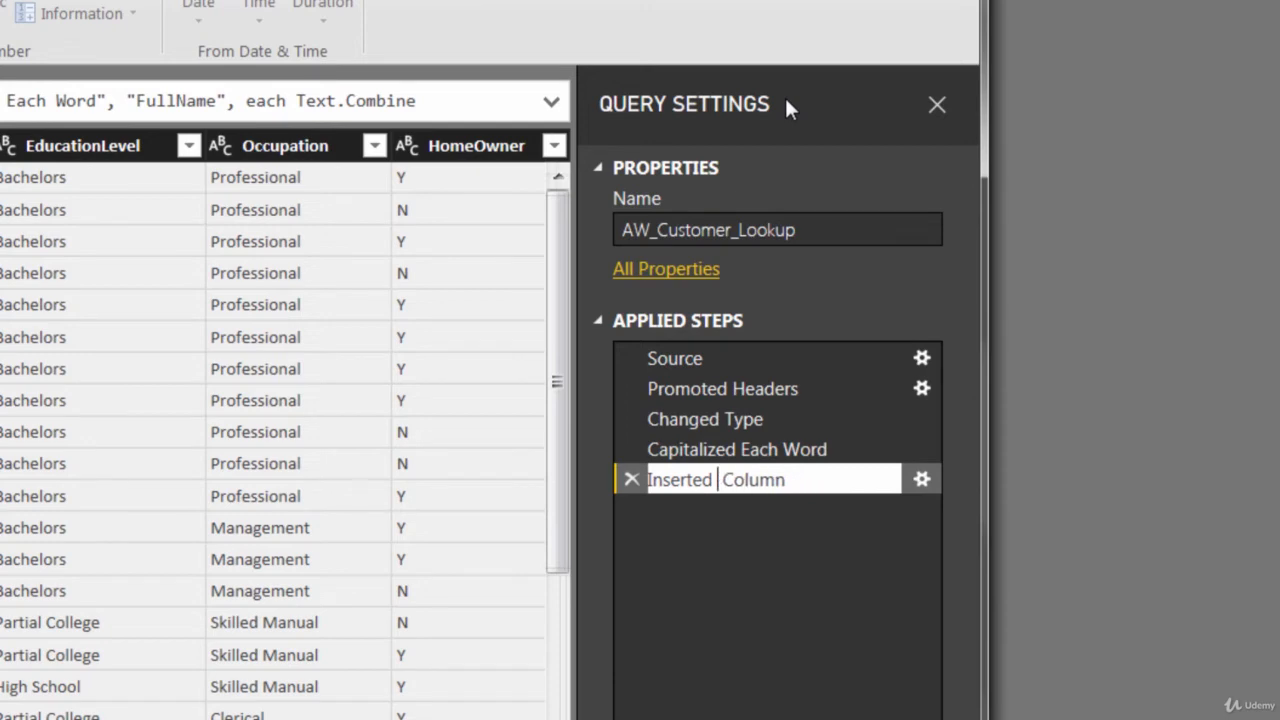
{"action": "type", "text": "FullName"}
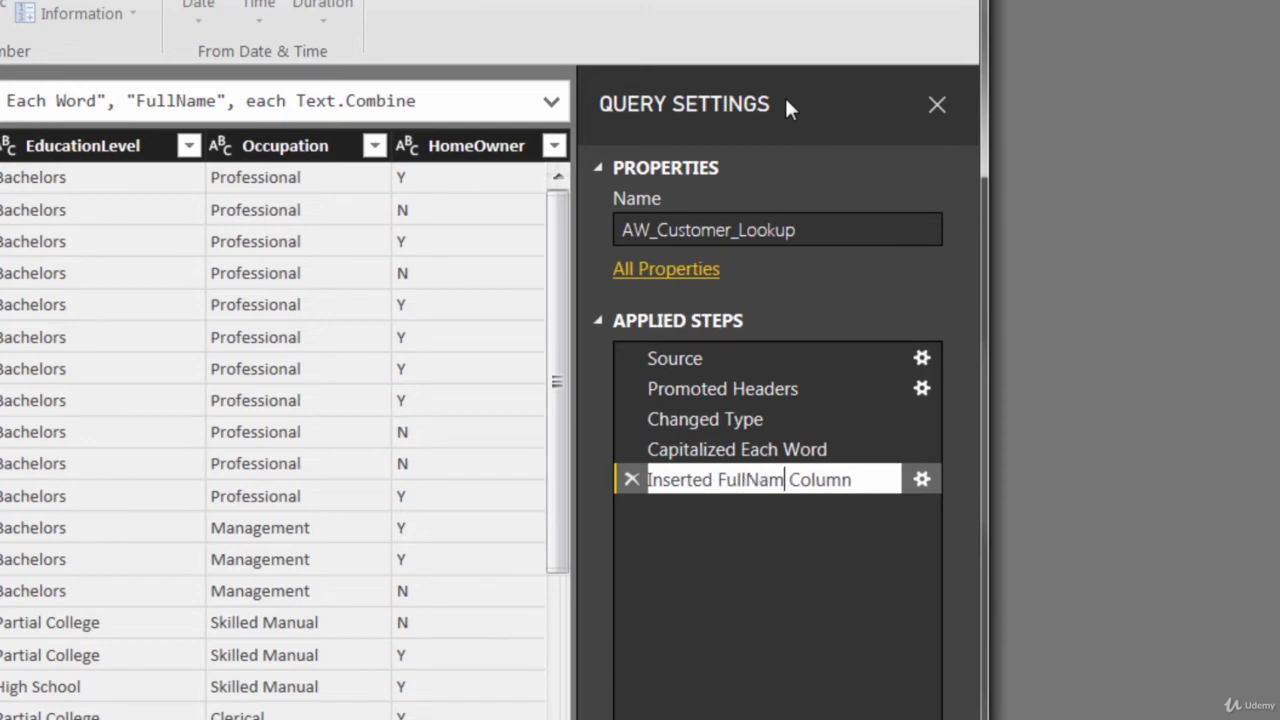
{"action": "key", "text": "Return"}
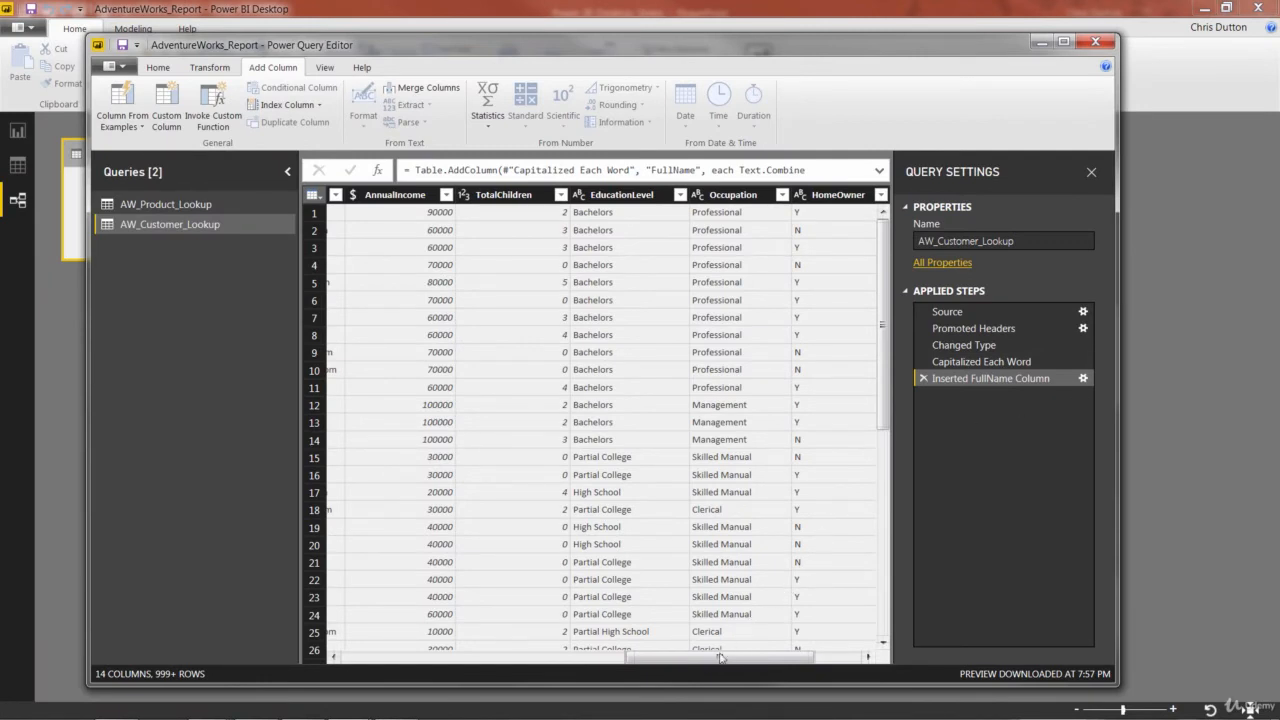
- Widen the EmailAddress column and extract its text before the @ delimiter into a new column, scanning from the start of the input
{"action": "left_click_drag", "start_coordinate": [702, 659], "coordinate": [613, 662]}
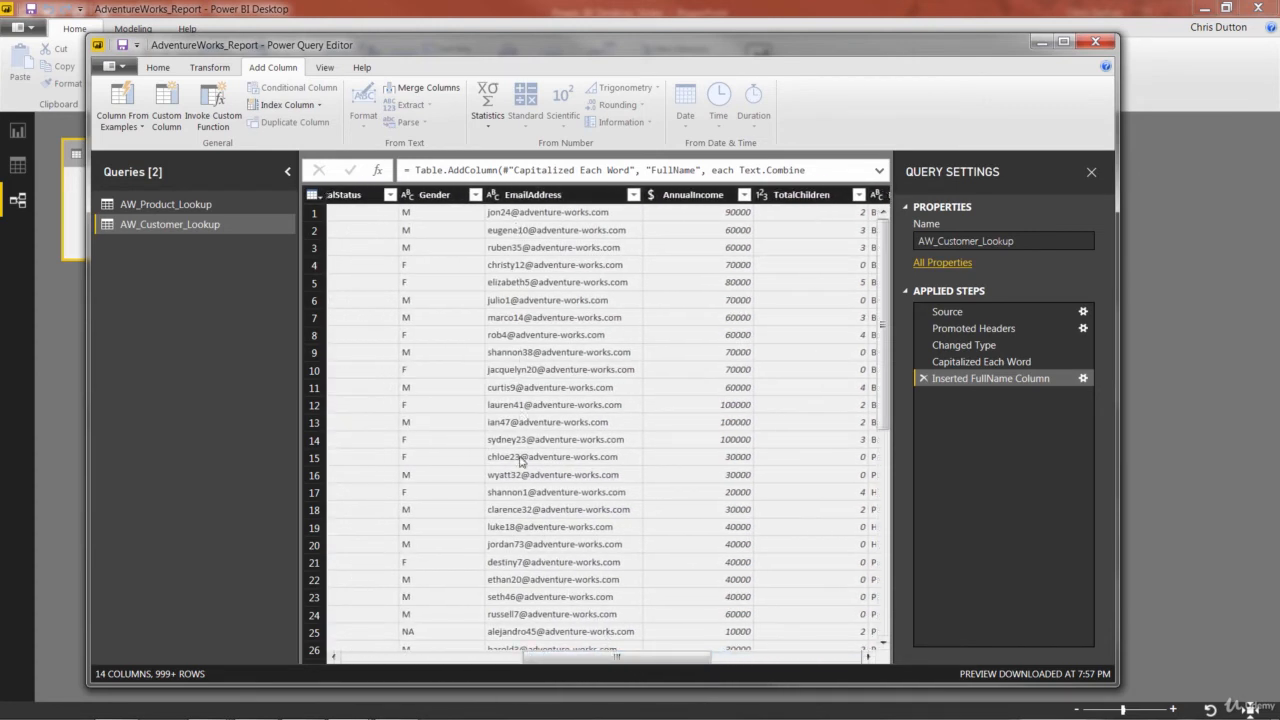
{"action": "left_click_drag", "start_coordinate": [648, 194], "coordinate": [665, 194]}
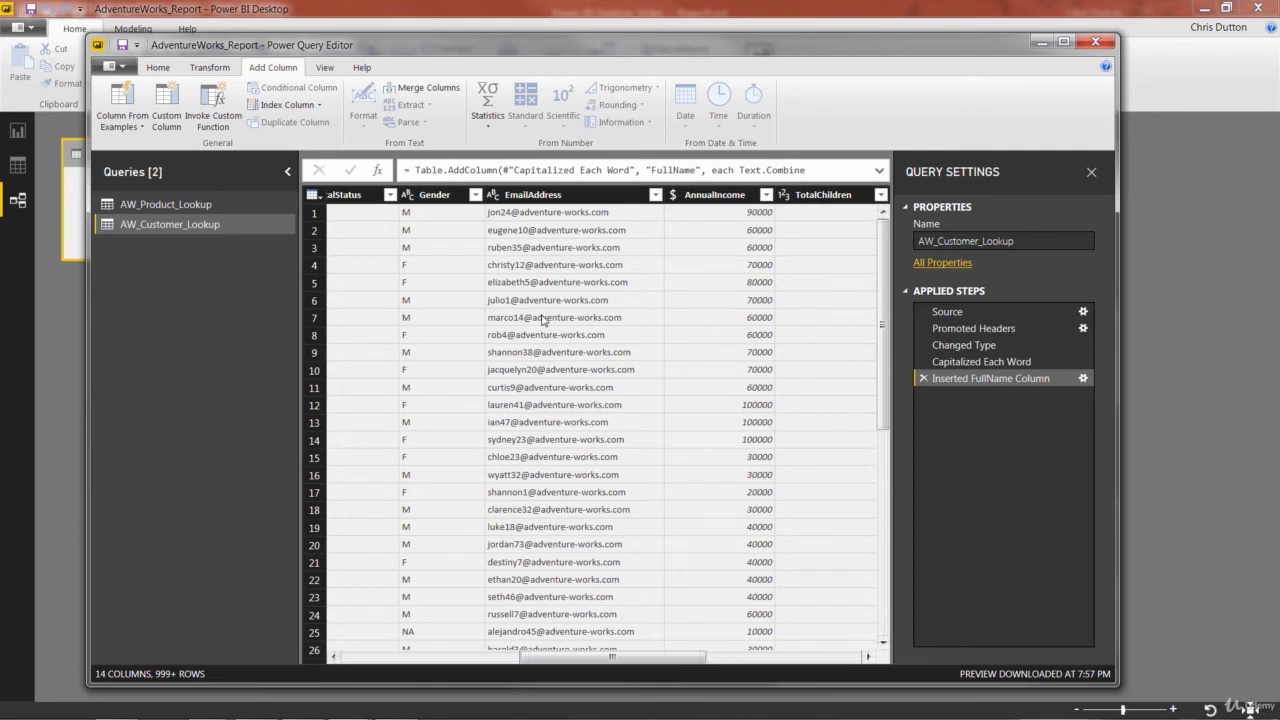
{"action": "left_click", "coordinate": [539, 201]}
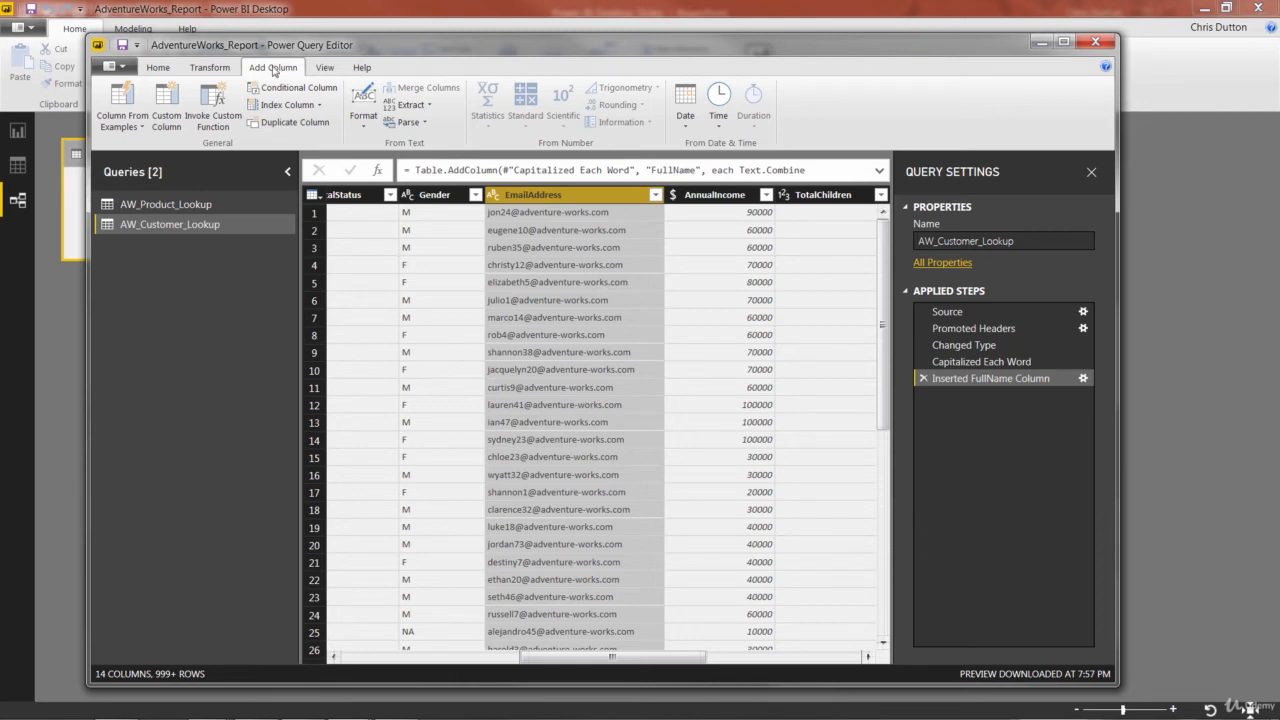
{"action": "left_click", "coordinate": [422, 106]}
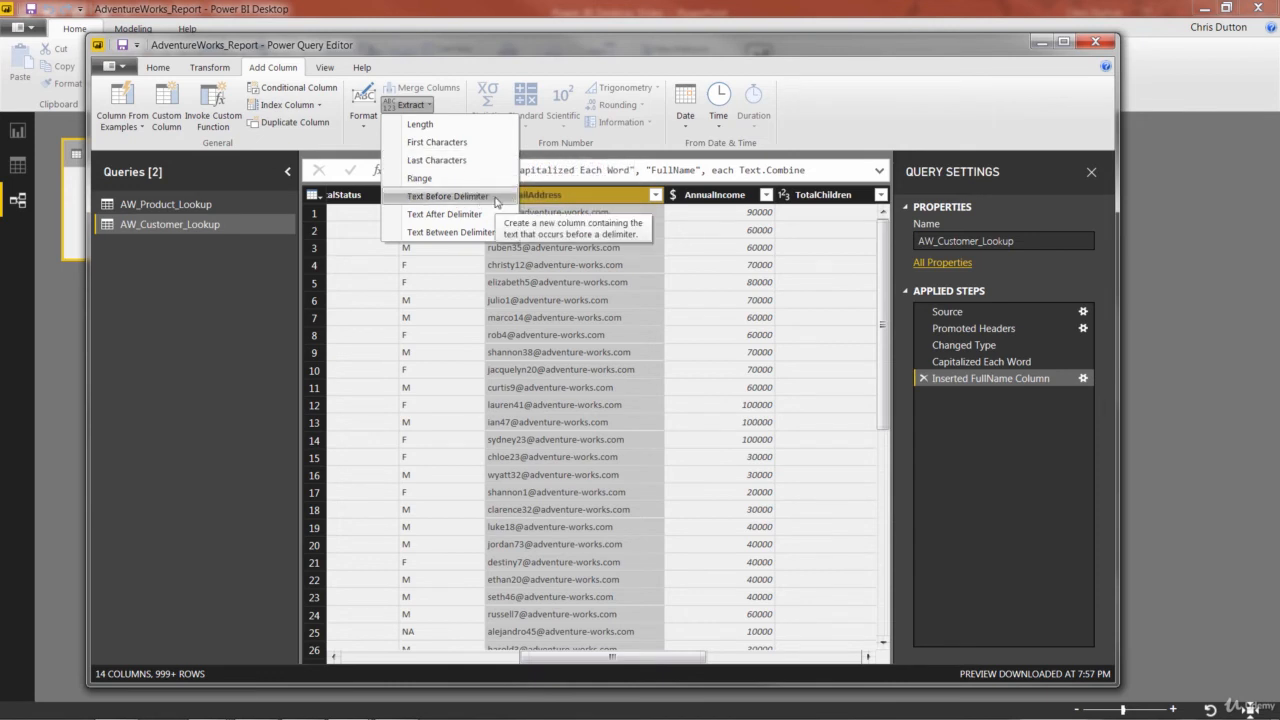
{"action": "left_click", "coordinate": [447, 196]}
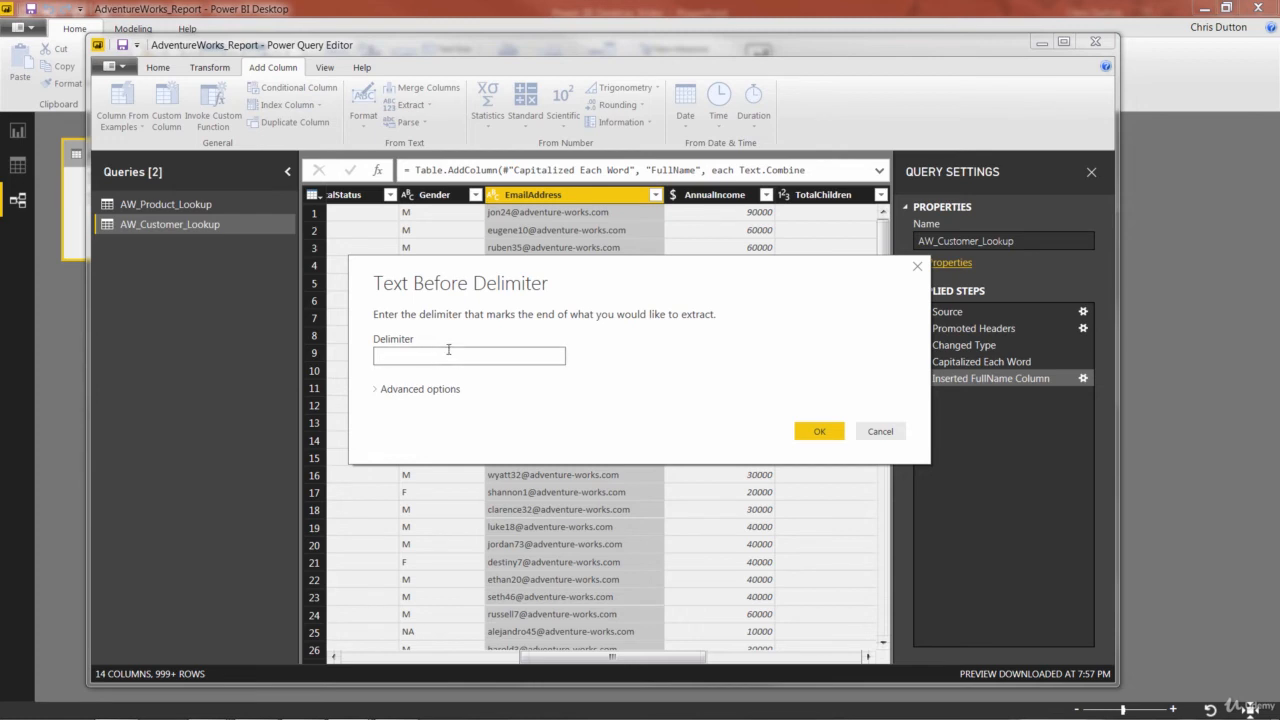
{"action": "type", "text": "@"}
{"action": "left_click", "coordinate": [381, 391]}
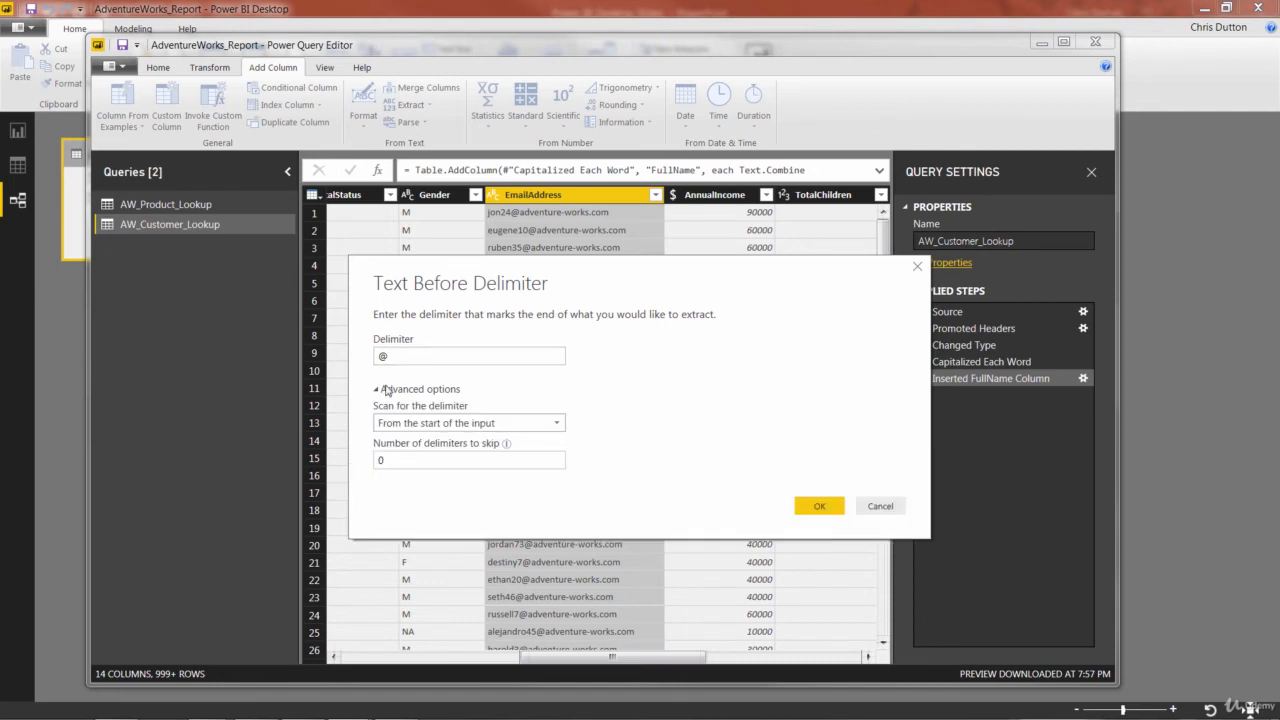
{"action": "left_click", "coordinate": [549, 427]}
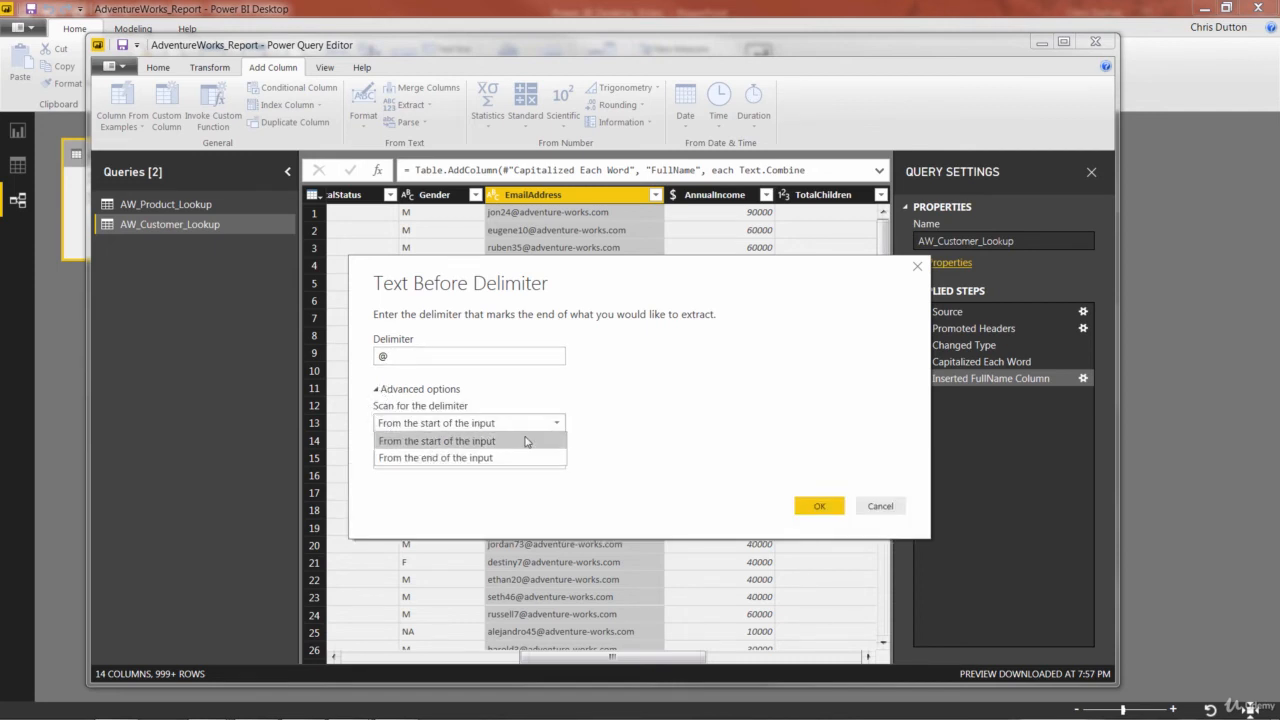
{"action": "left_click", "coordinate": [522, 437]}
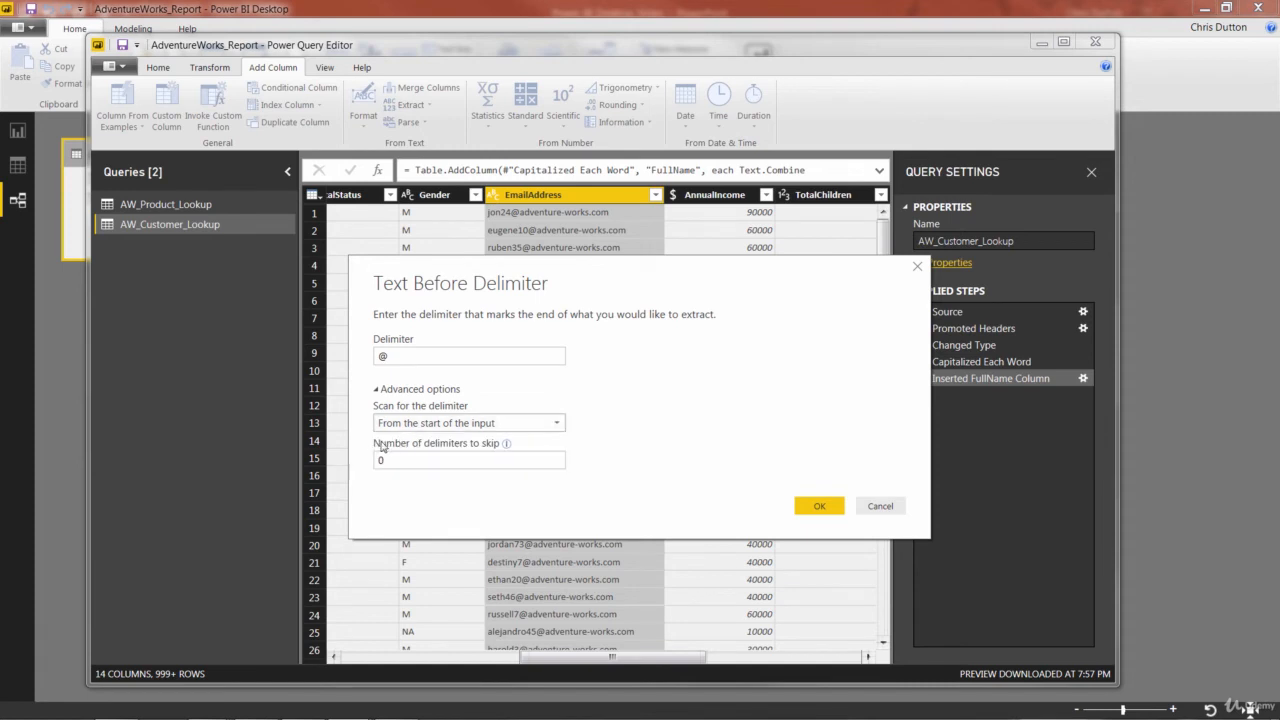
{"action": "left_click", "coordinate": [378, 390]}
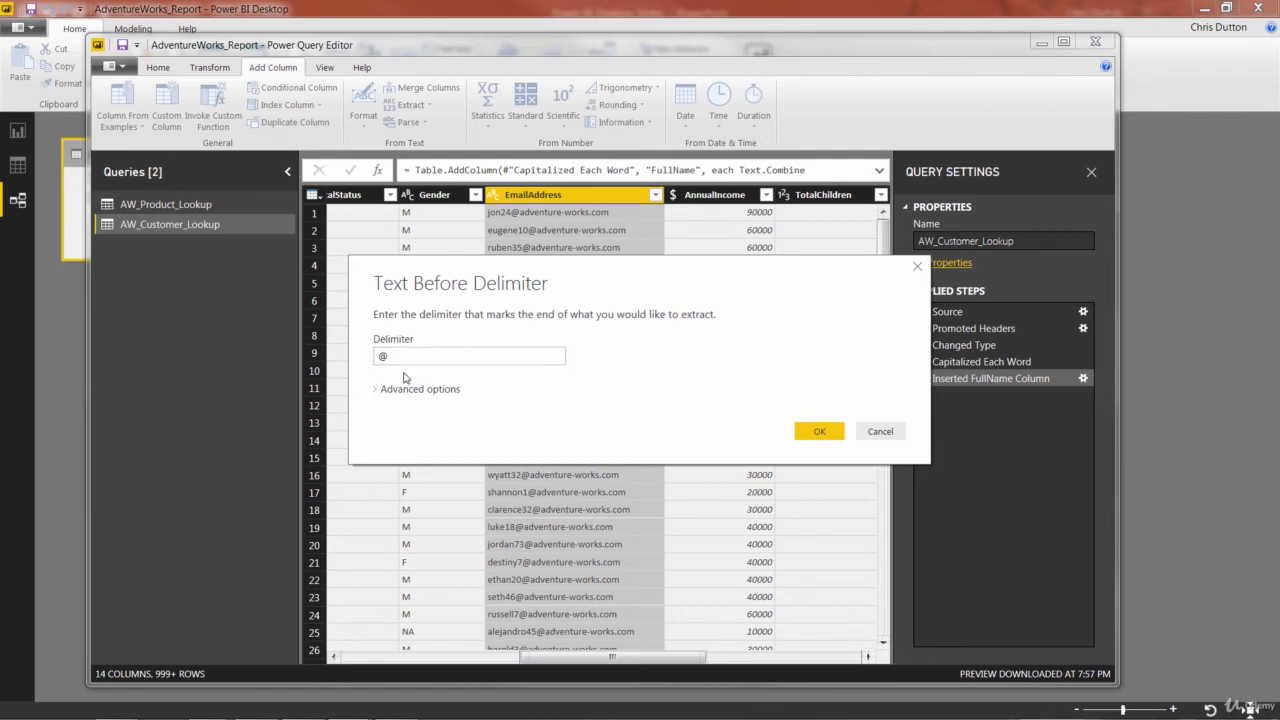
{"action": "left_click", "coordinate": [818, 431]}
- Rename the new Text Before Delimiter column as UserName
{"action": "left_click_drag", "start_coordinate": [548, 660], "coordinate": [773, 671]}
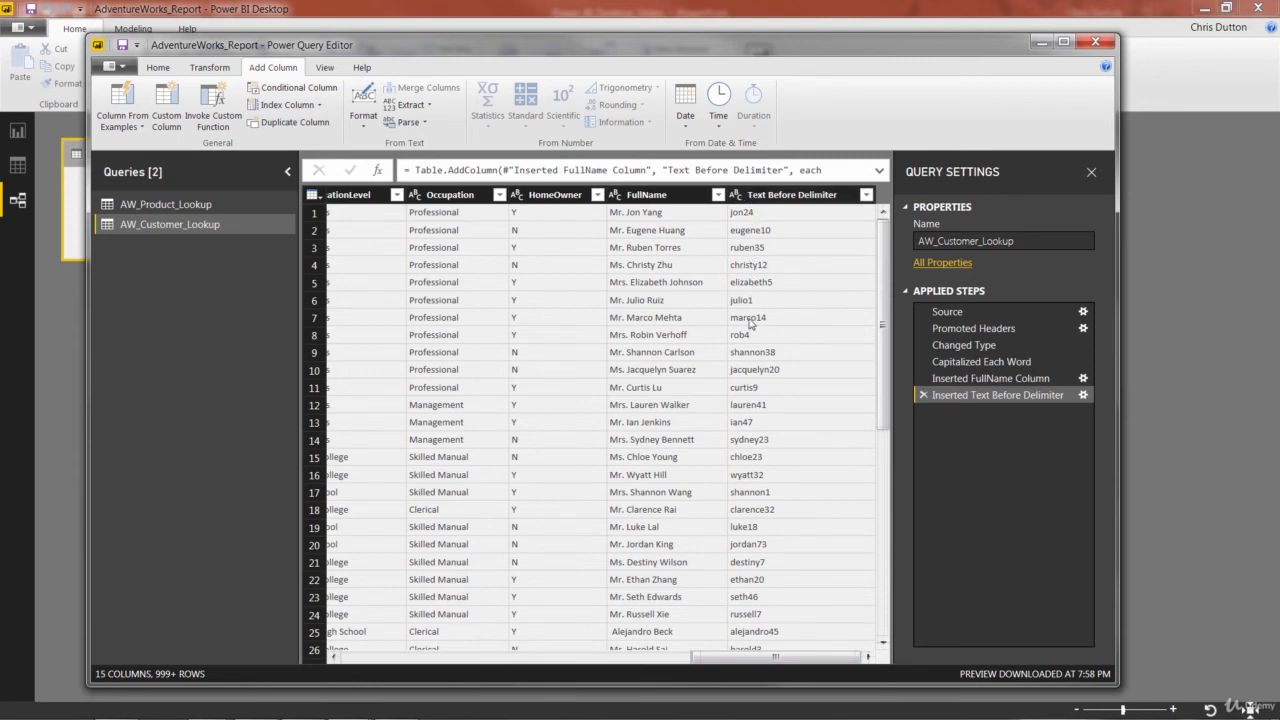
{"action": "left_click", "coordinate": [775, 196]}
{"action": "double_click", "coordinate": [775, 196]}
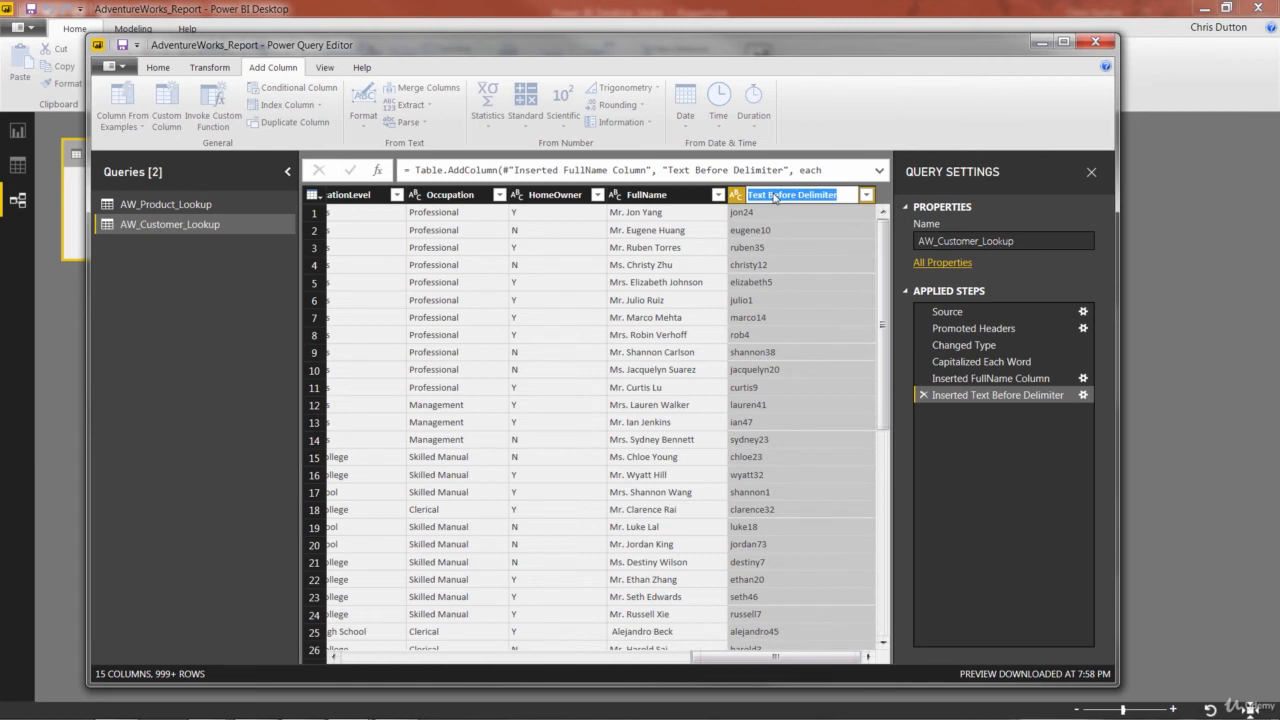
{"action": "type", "text": "U"}
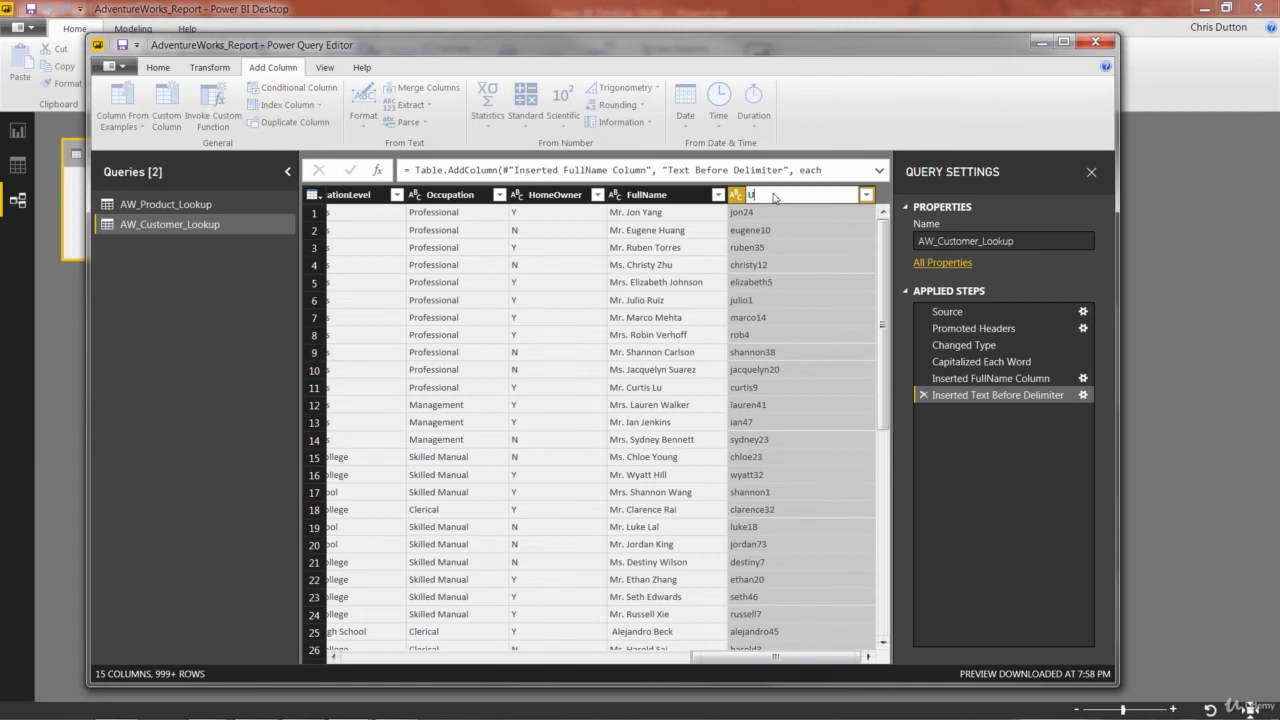
{"action": "type", "text": "serName"}
{"action": "key", "text": "Return"}
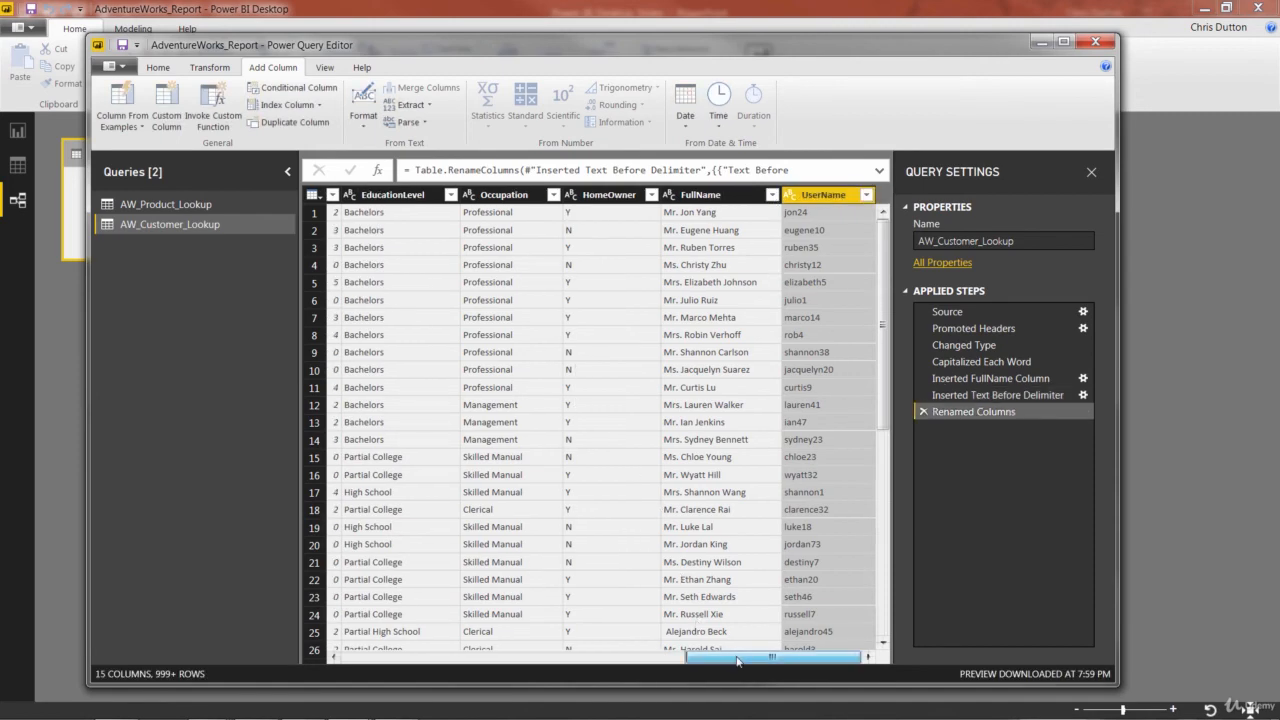
- Extract the text between the @ and .com delimiters of the EmailAddress column into a new column
{"action": "left_click_drag", "start_coordinate": [738, 657], "coordinate": [555, 657]}
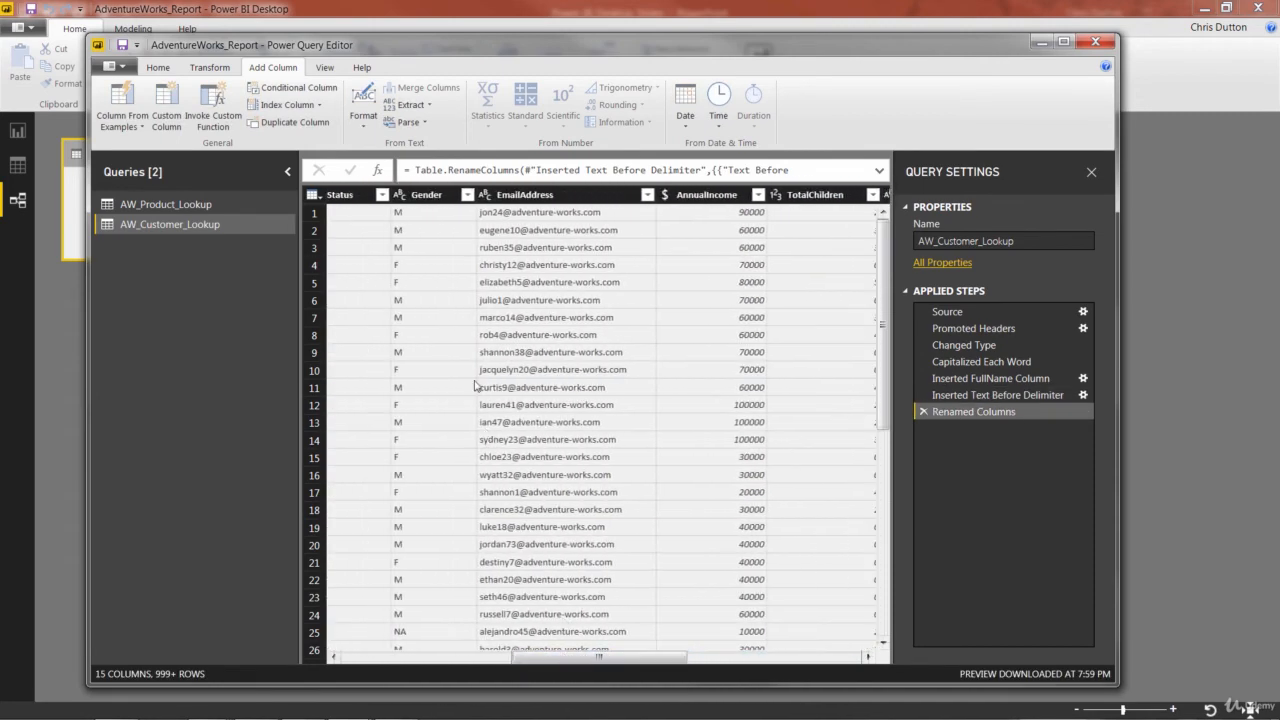
{"action": "left_click", "coordinate": [515, 196]}
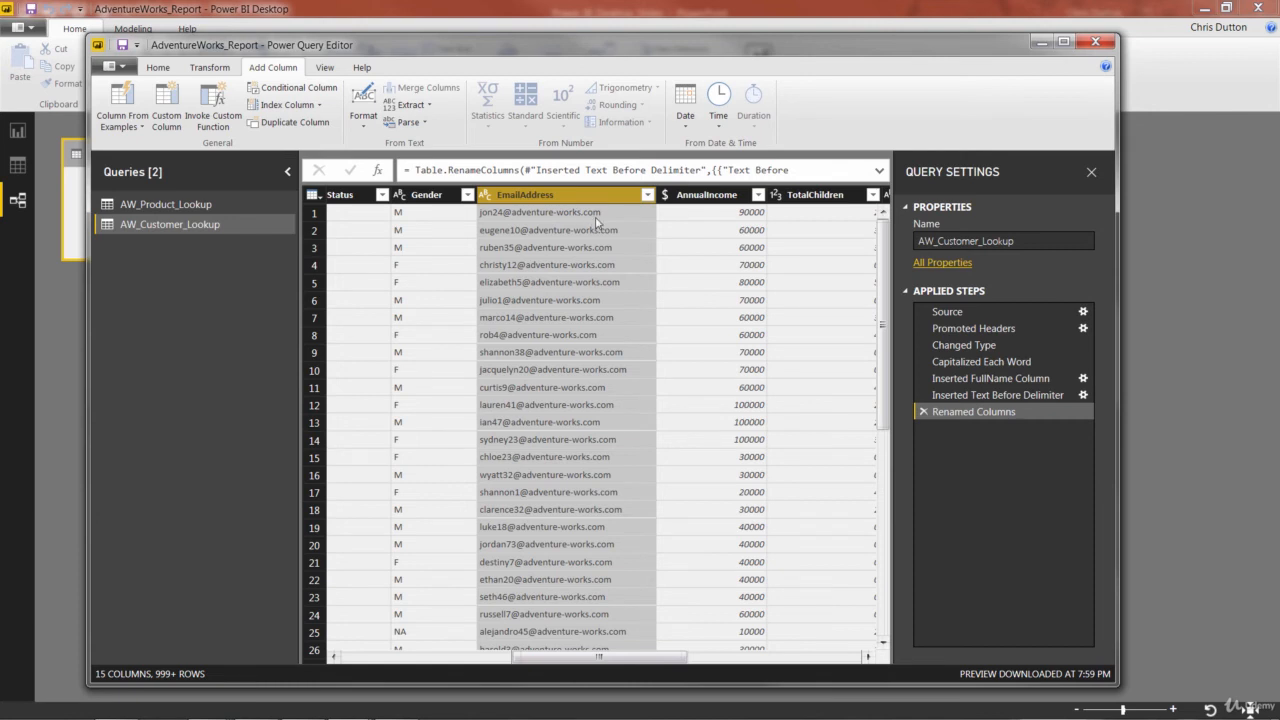
{"action": "left_click", "coordinate": [412, 104]}
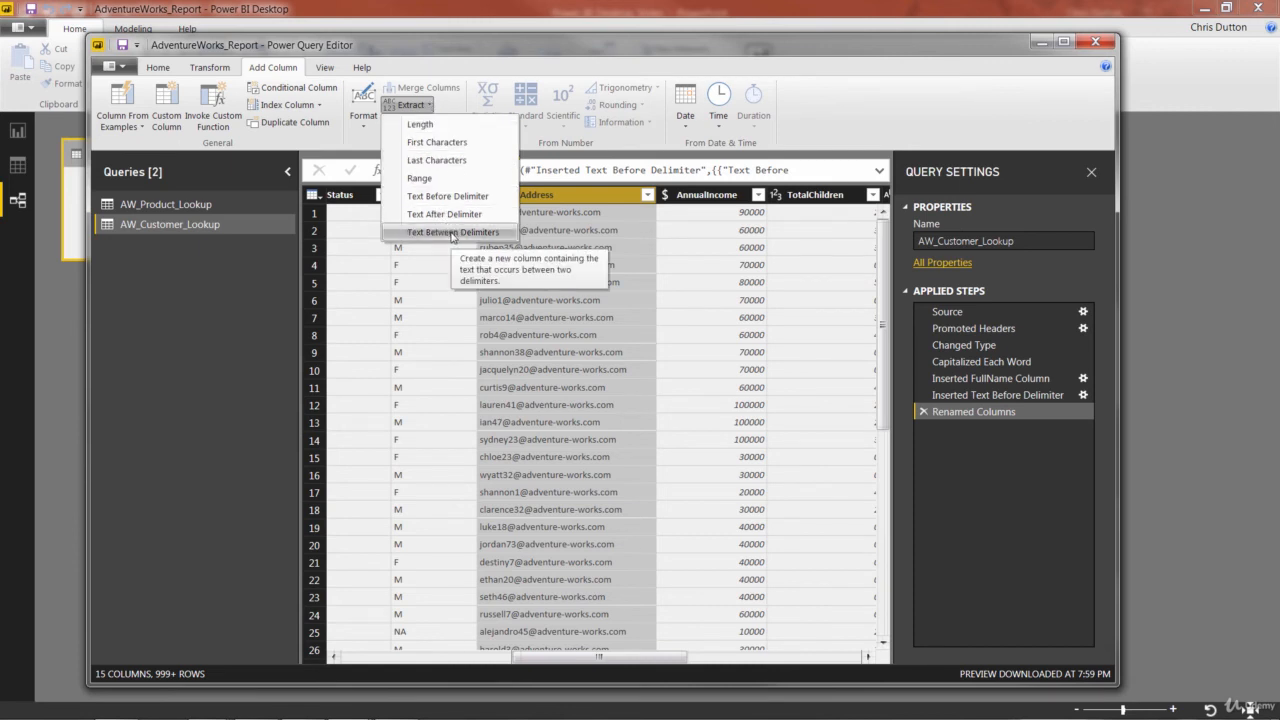
{"action": "left_click", "coordinate": [453, 233]}
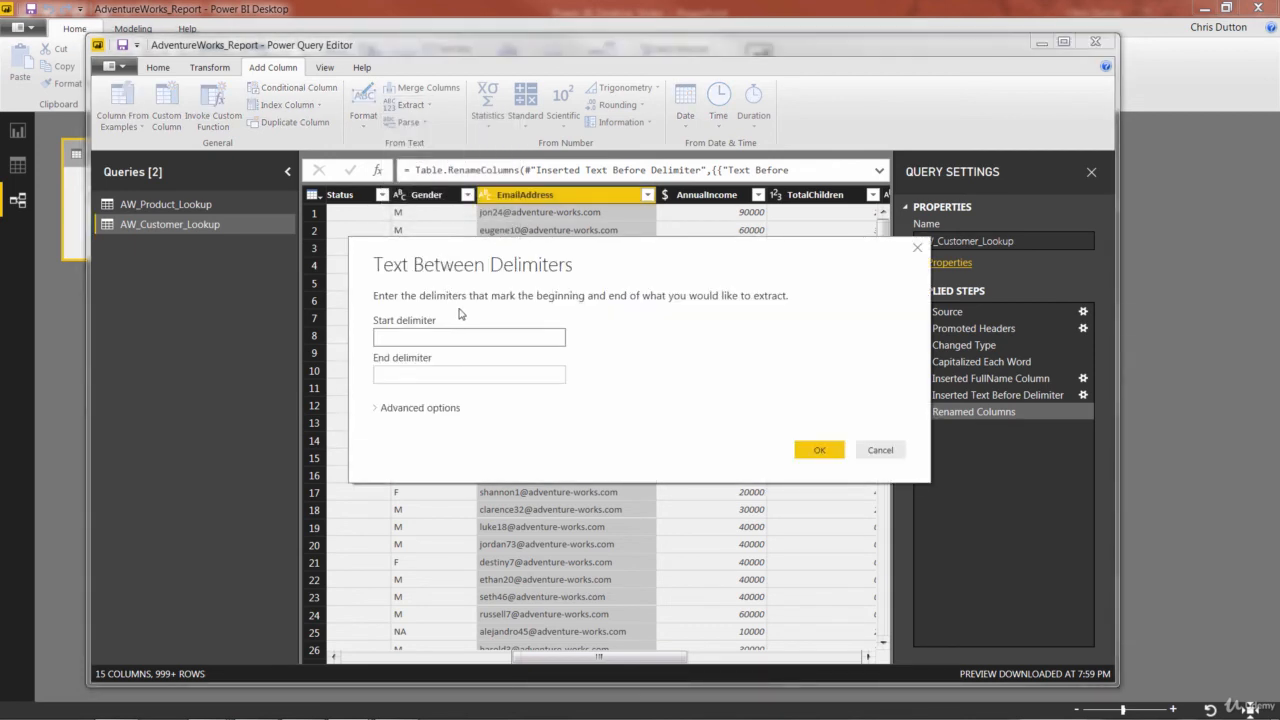
{"action": "type", "text": "@"}
{"action": "left_click", "coordinate": [418, 372]}
{"action": "left_click", "coordinate": [418, 372]}
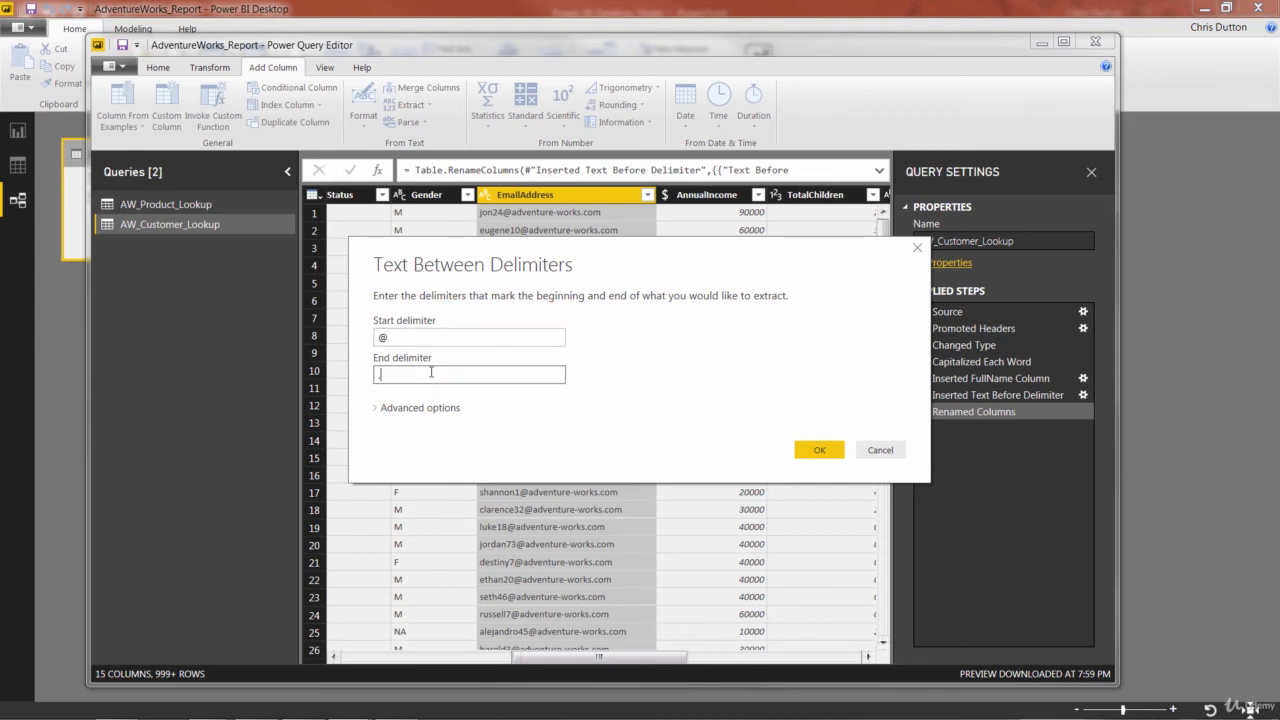
{"action": "type", "text": ".com"}
{"action": "left_click", "coordinate": [816, 449]}
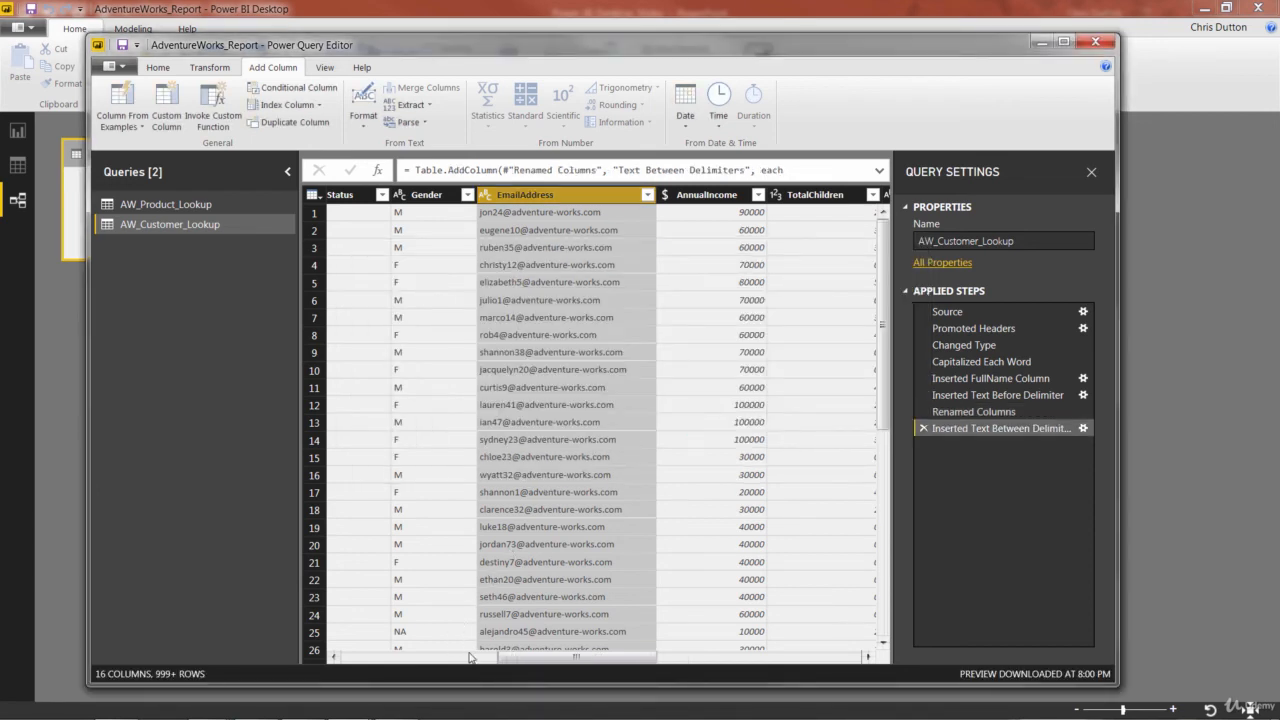
- Rename the new Text Between Delimiters column as Domain
{"action": "left_click_drag", "start_coordinate": [507, 660], "coordinate": [724, 658]}
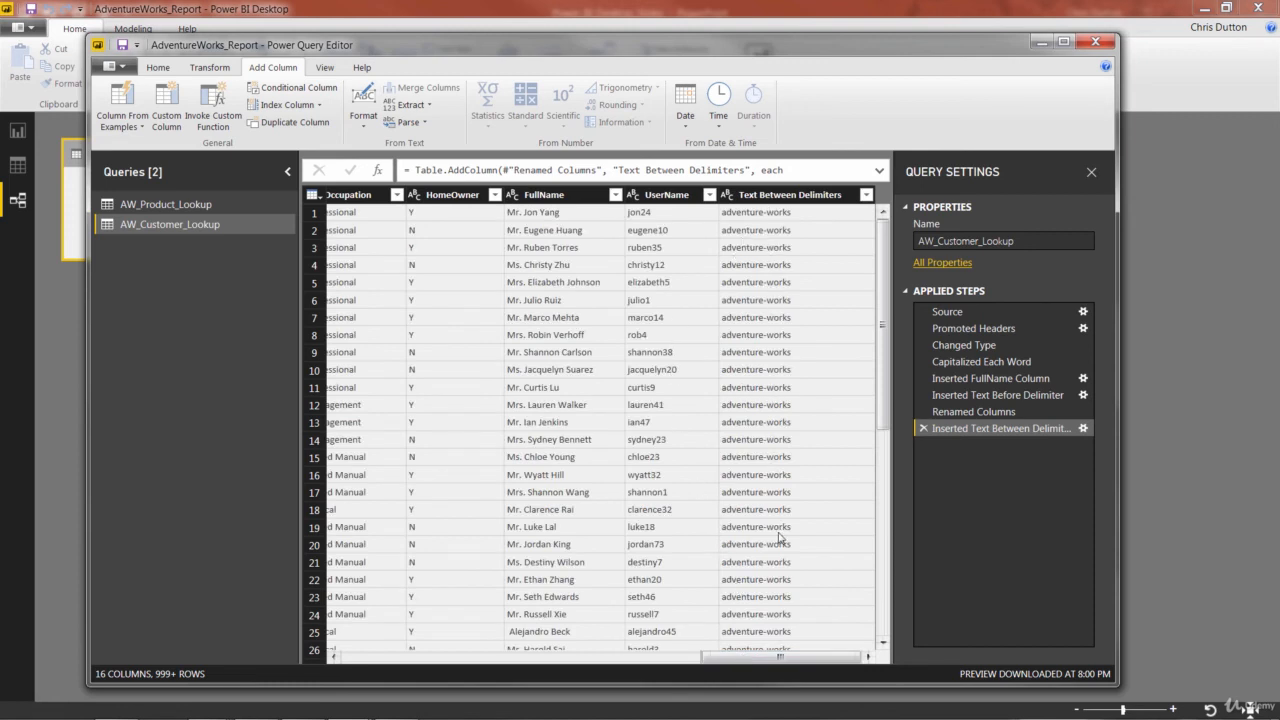
{"action": "double_click", "coordinate": [795, 194]}
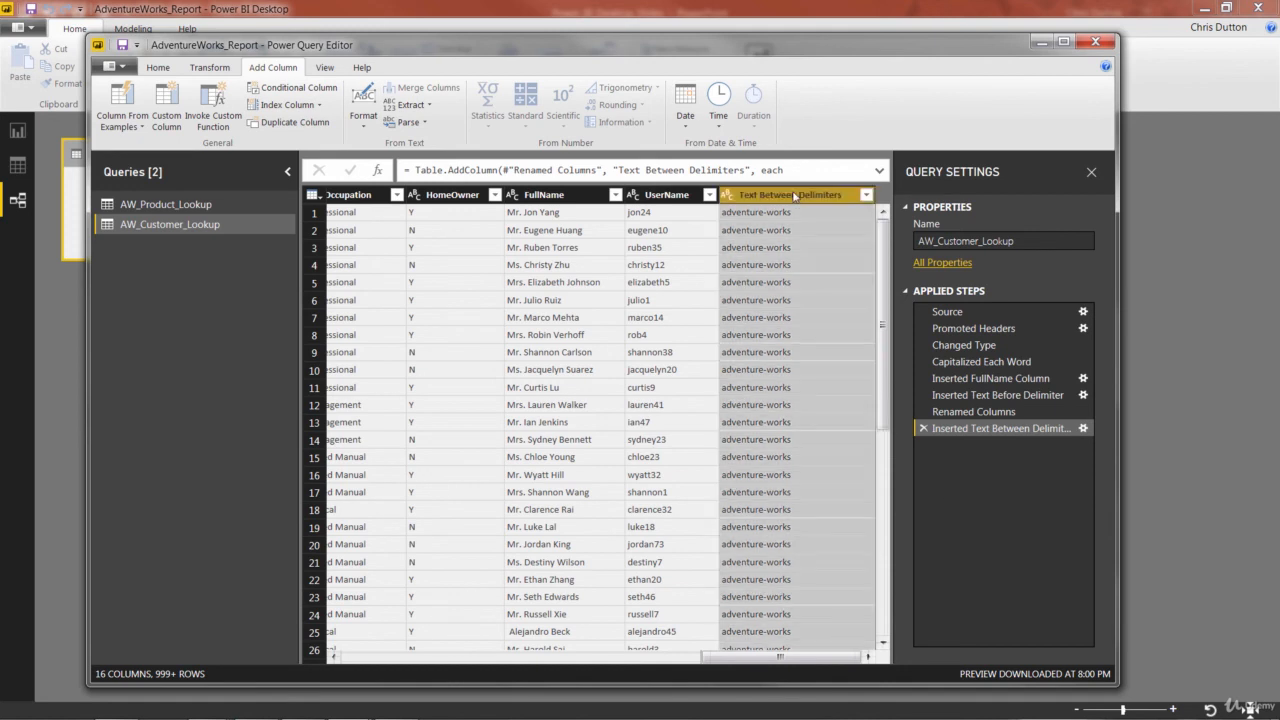
{"action": "type", "text": "Domain"}
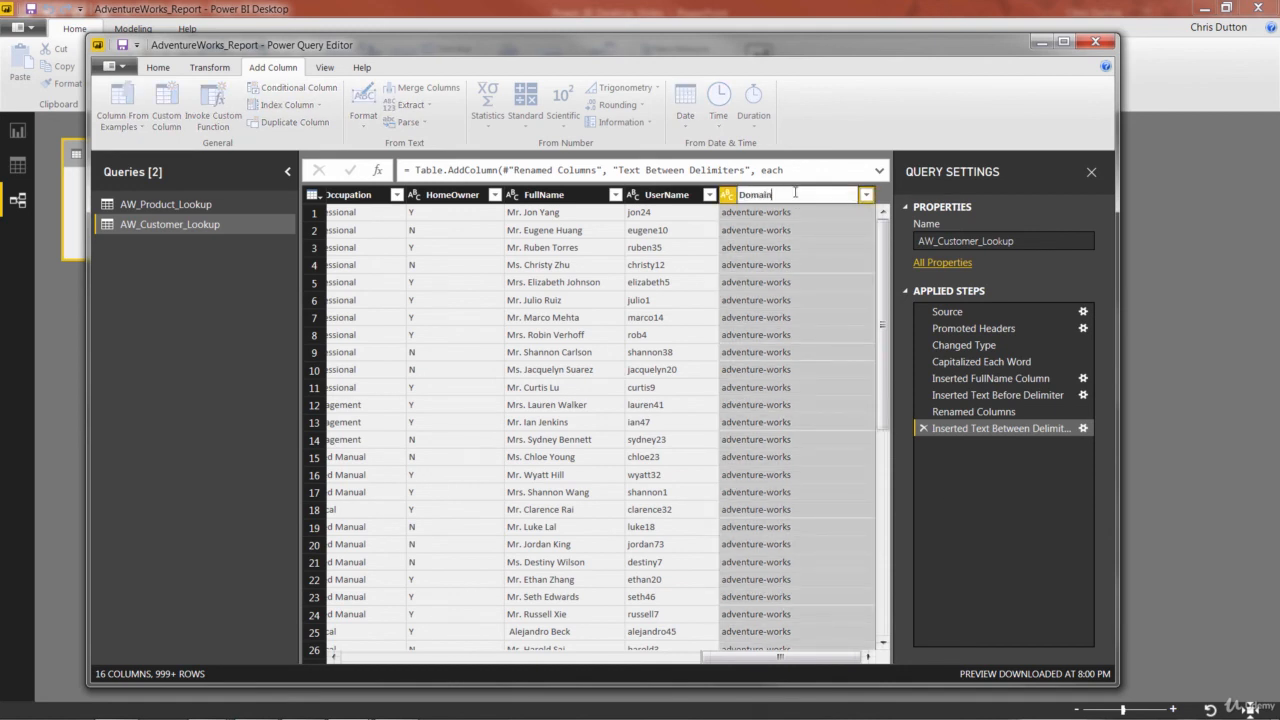
{"action": "key", "text": "Return"}
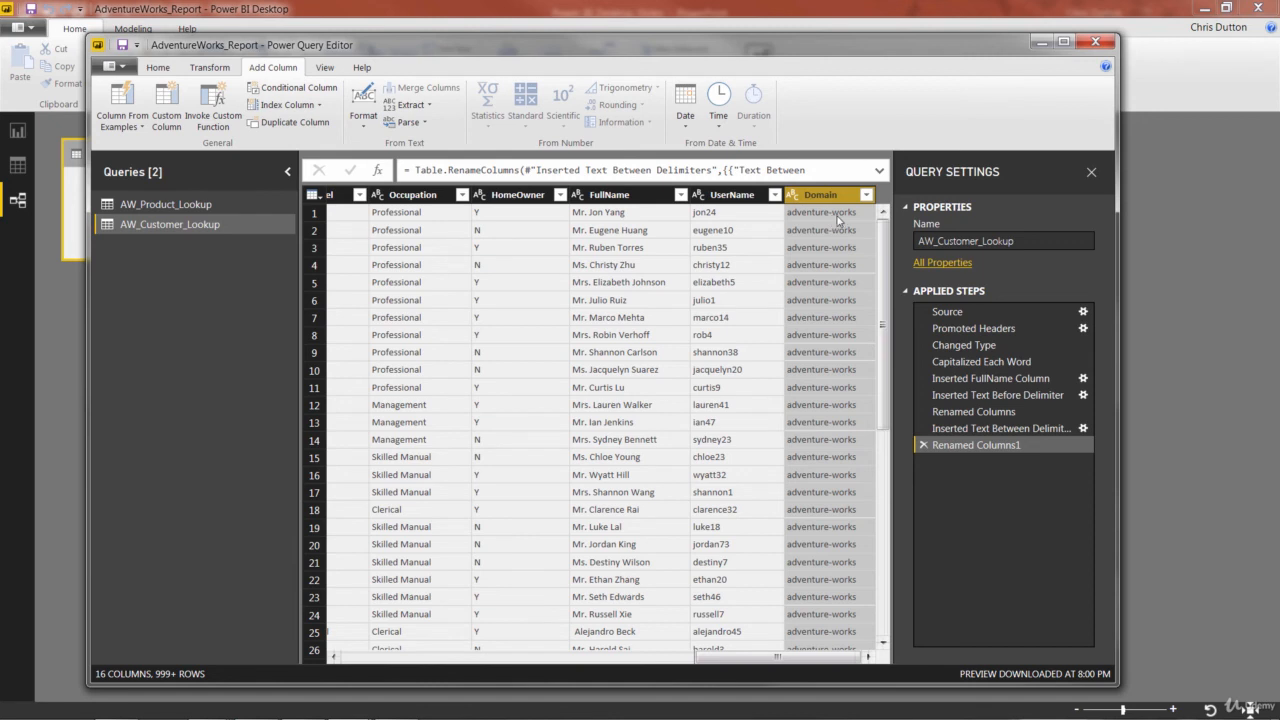
- Replace every "-" in the Domain column with a space and capitalize each word of its values
{"action": "left_click", "coordinate": [210, 68]}
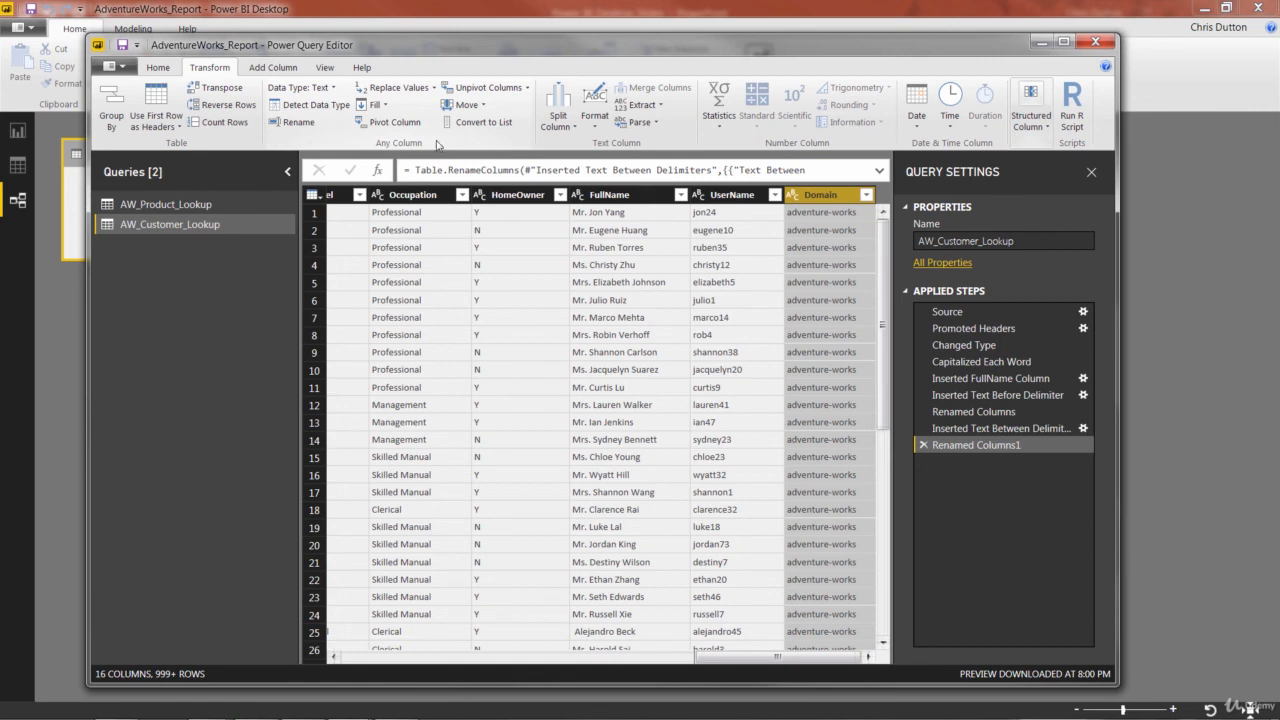
{"action": "left_click", "coordinate": [398, 89]}
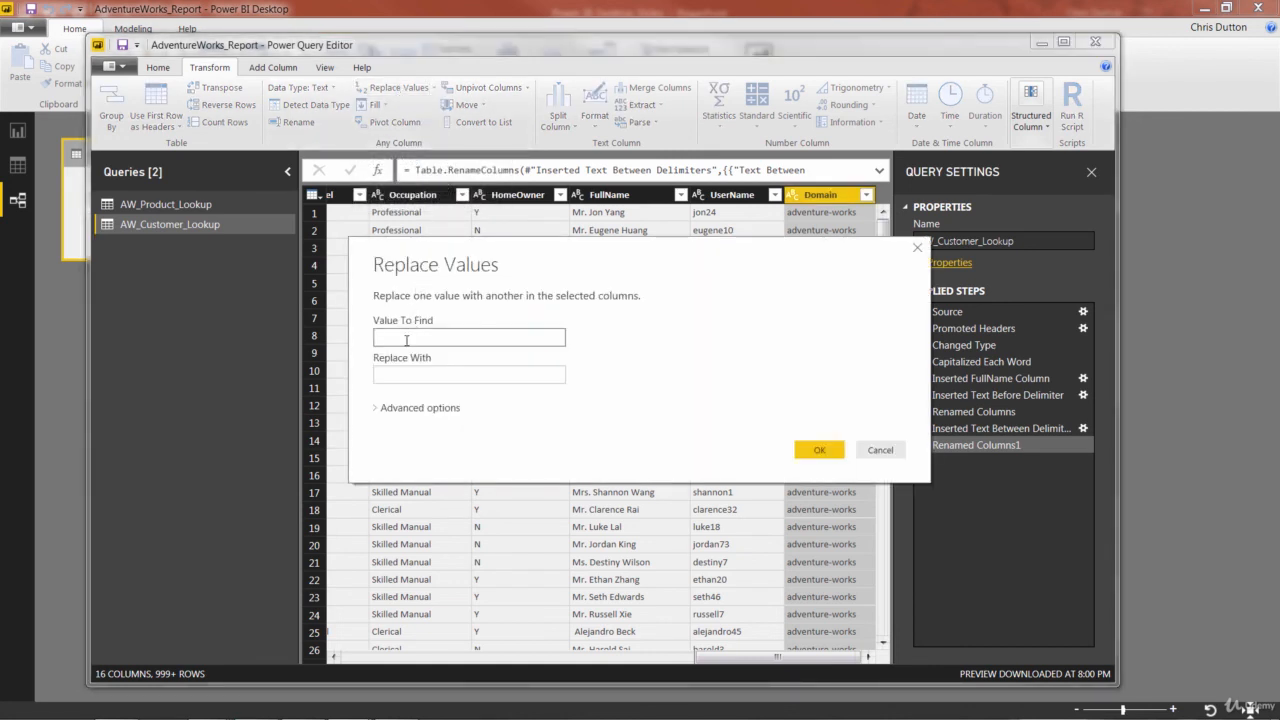
{"action": "type", "text": "-"}
{"action": "left_click", "coordinate": [390, 370]}
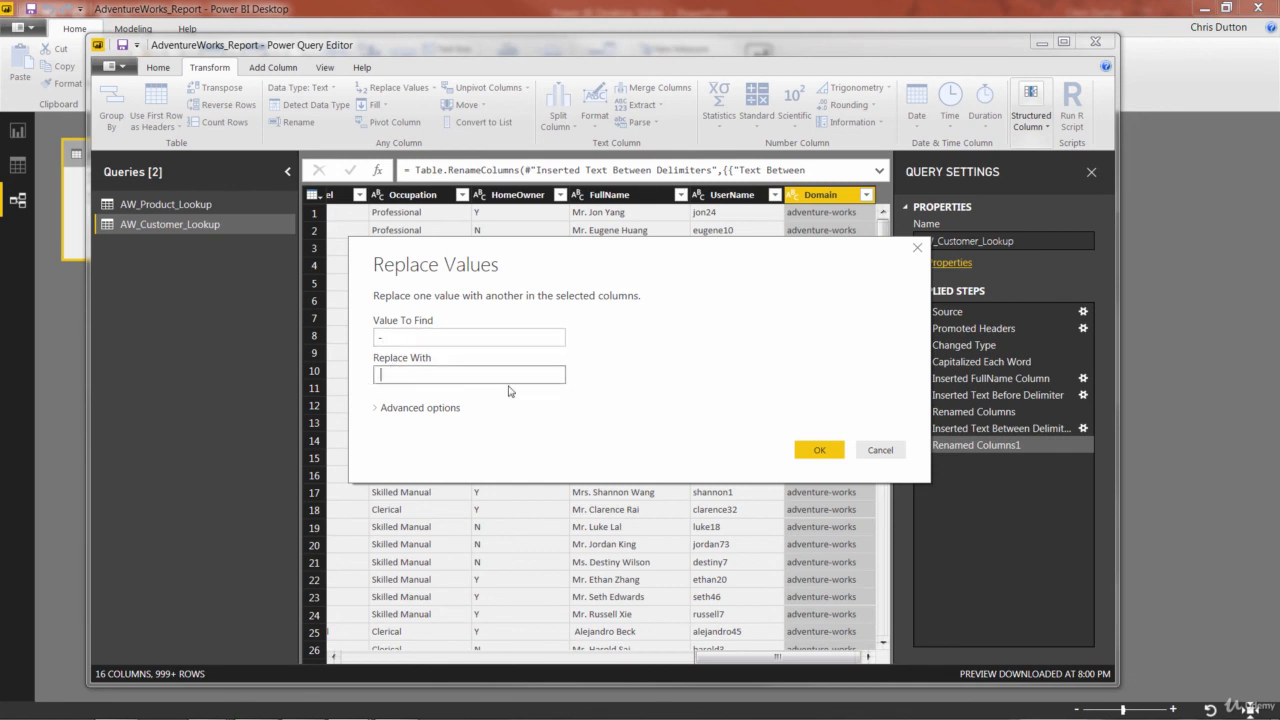
{"action": "left_click", "coordinate": [825, 450]}
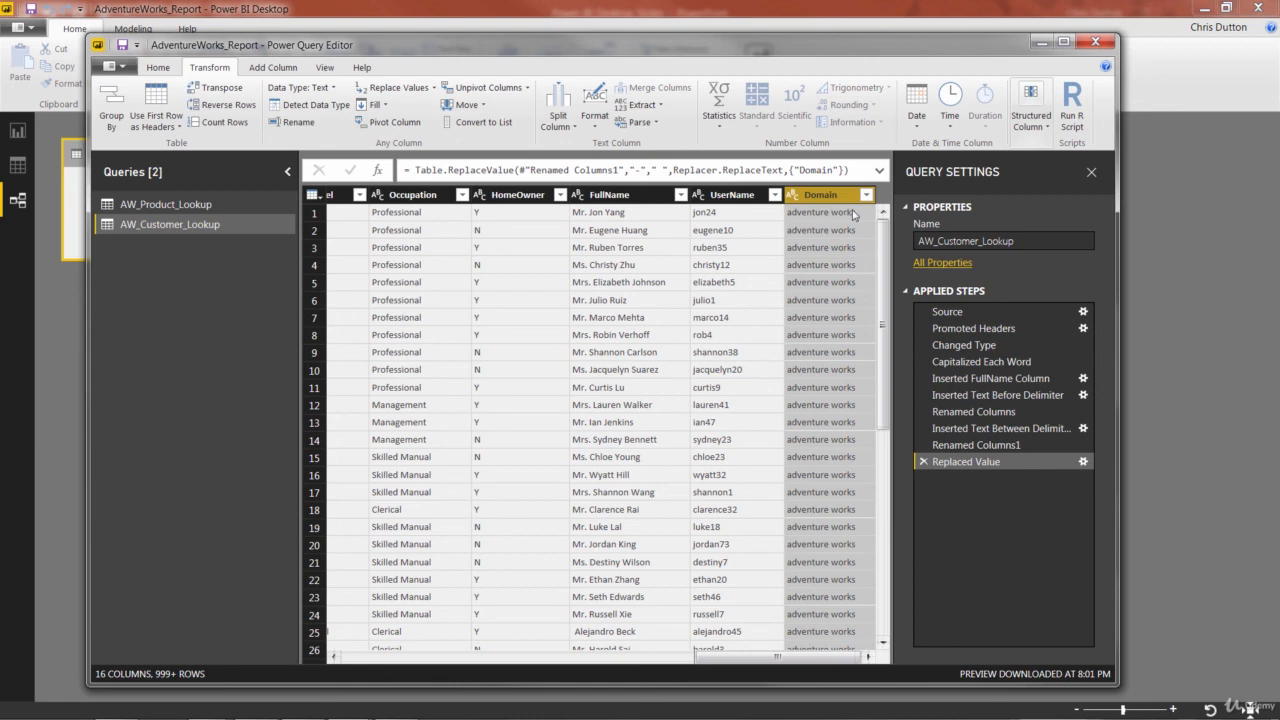
{"action": "left_click", "coordinate": [603, 127]}
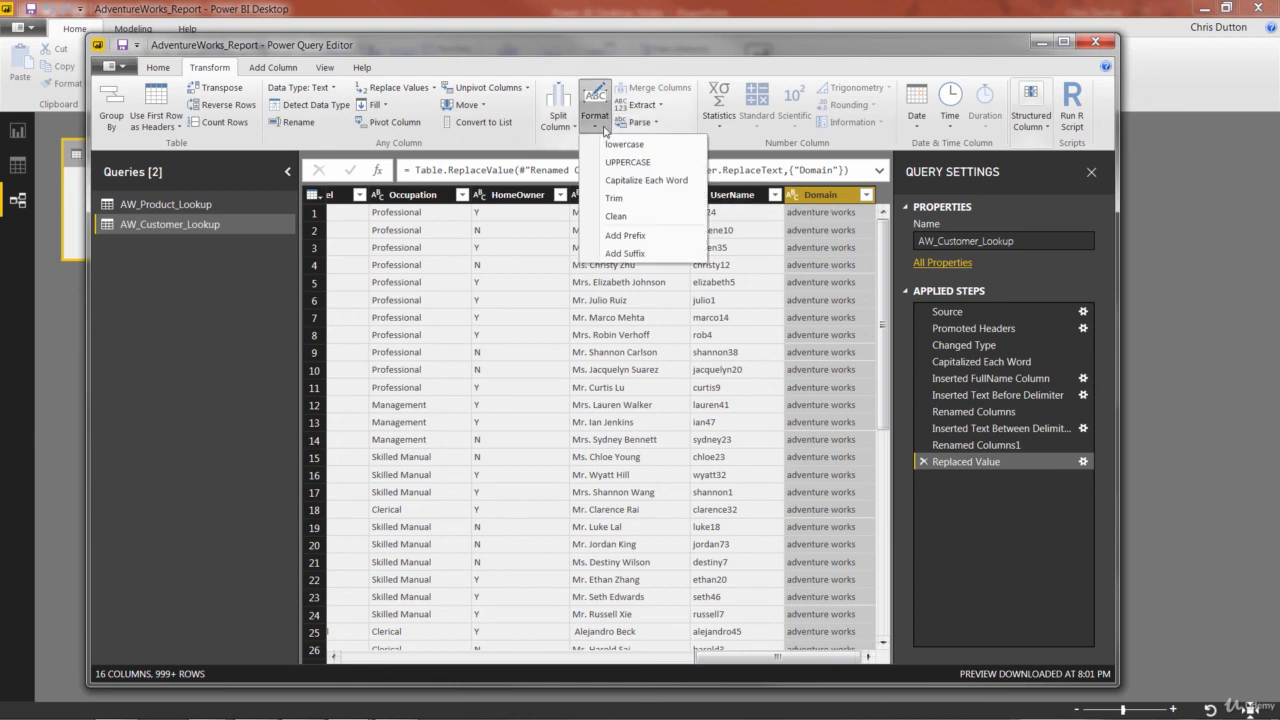
{"action": "left_click", "coordinate": [663, 184]}
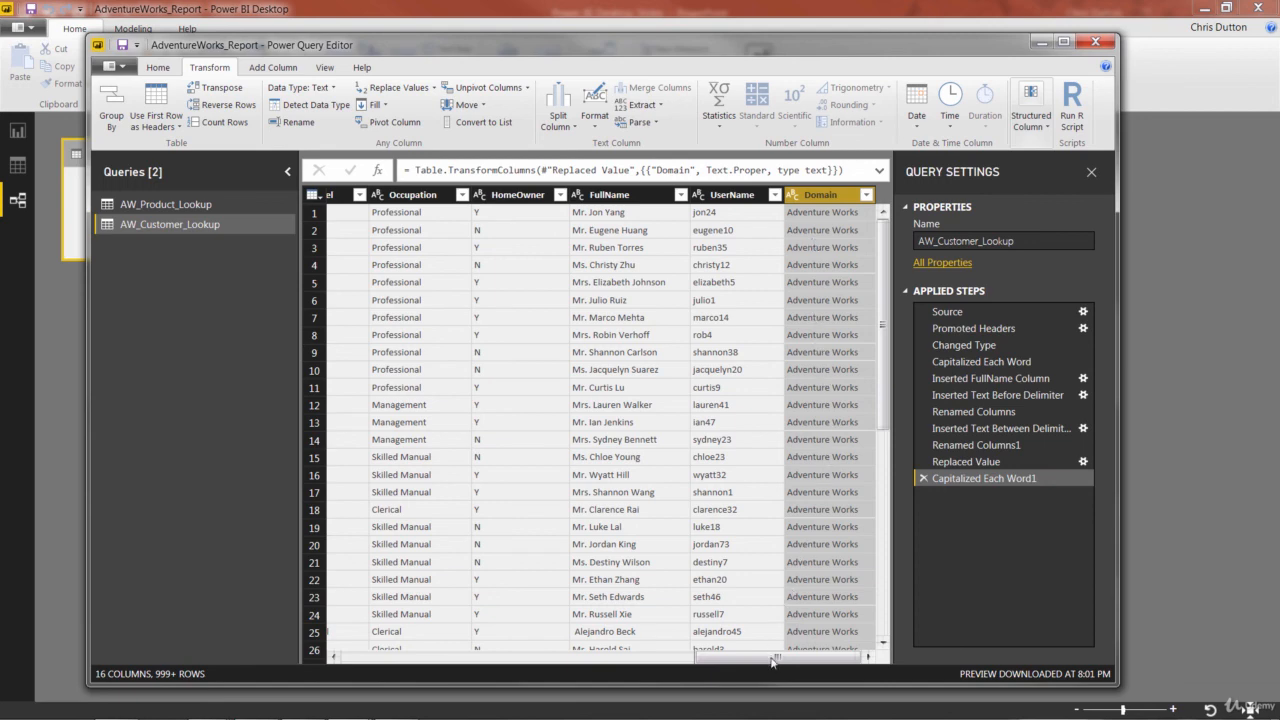
- Close the query editor and apply the AW_Customer_Lookup query changes to the data model
{"action": "left_click_drag", "start_coordinate": [776, 657], "coordinate": [400, 662]}
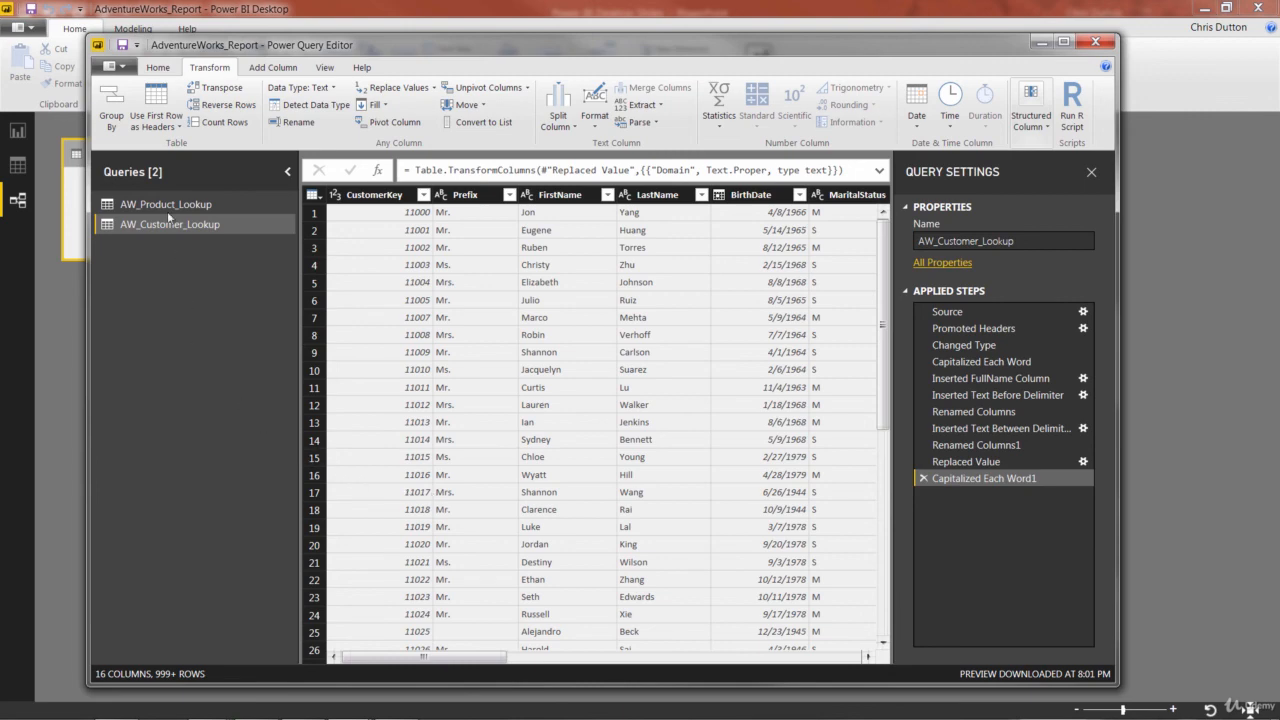
{"action": "left_click", "coordinate": [158, 68]}
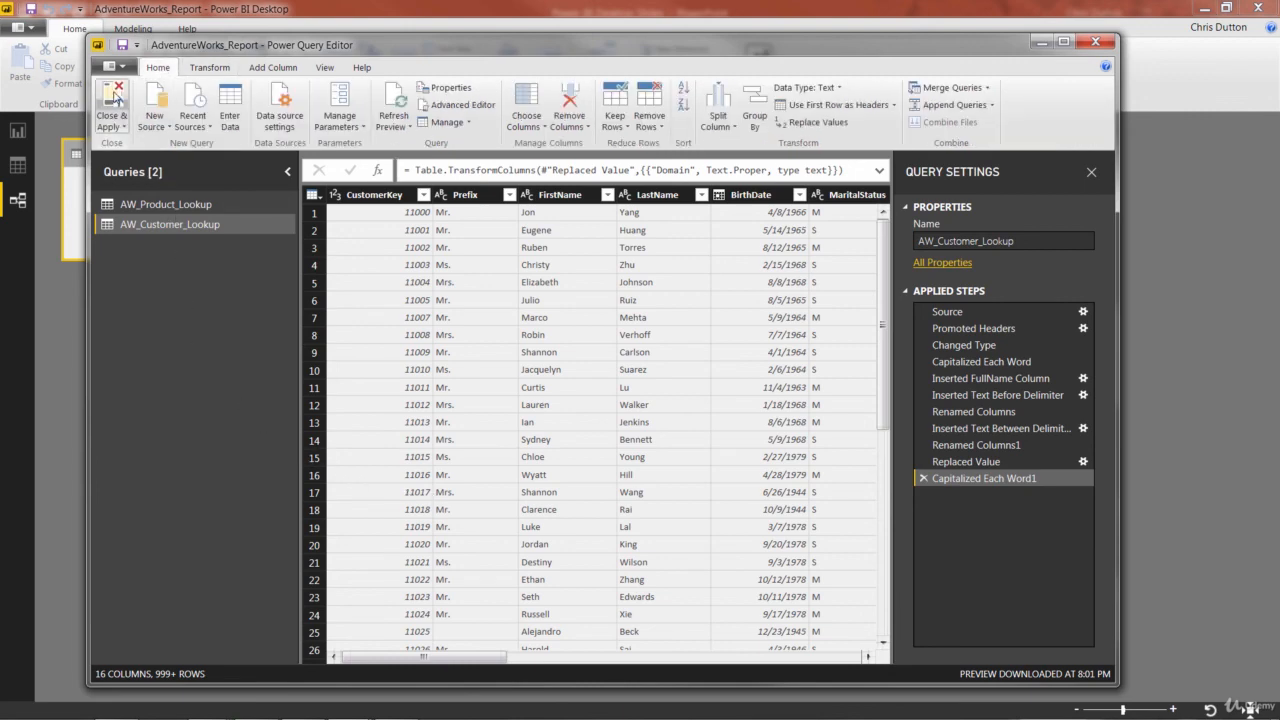
{"action": "left_click", "coordinate": [116, 96]}
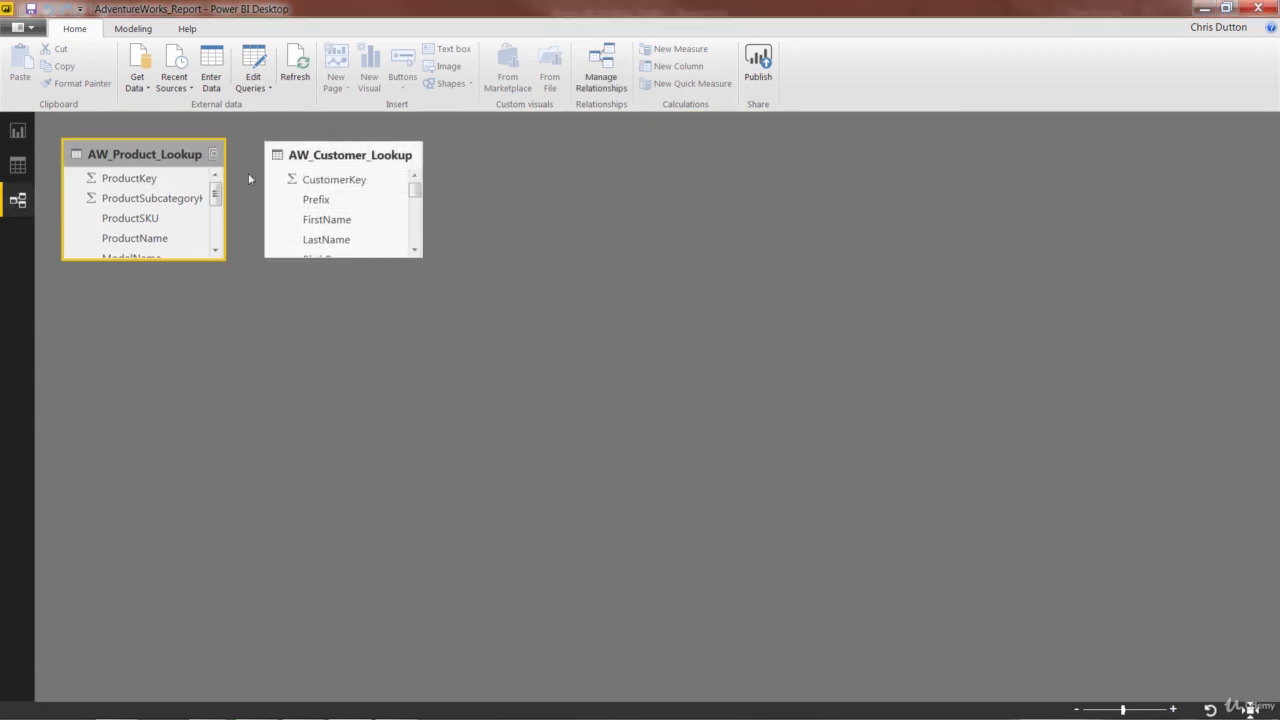
- Review the loaded customer and product lookup tables in the relationships, data and report views
{"action": "left_click", "coordinate": [340, 158]}
{"action": "left_click", "coordinate": [165, 157]}
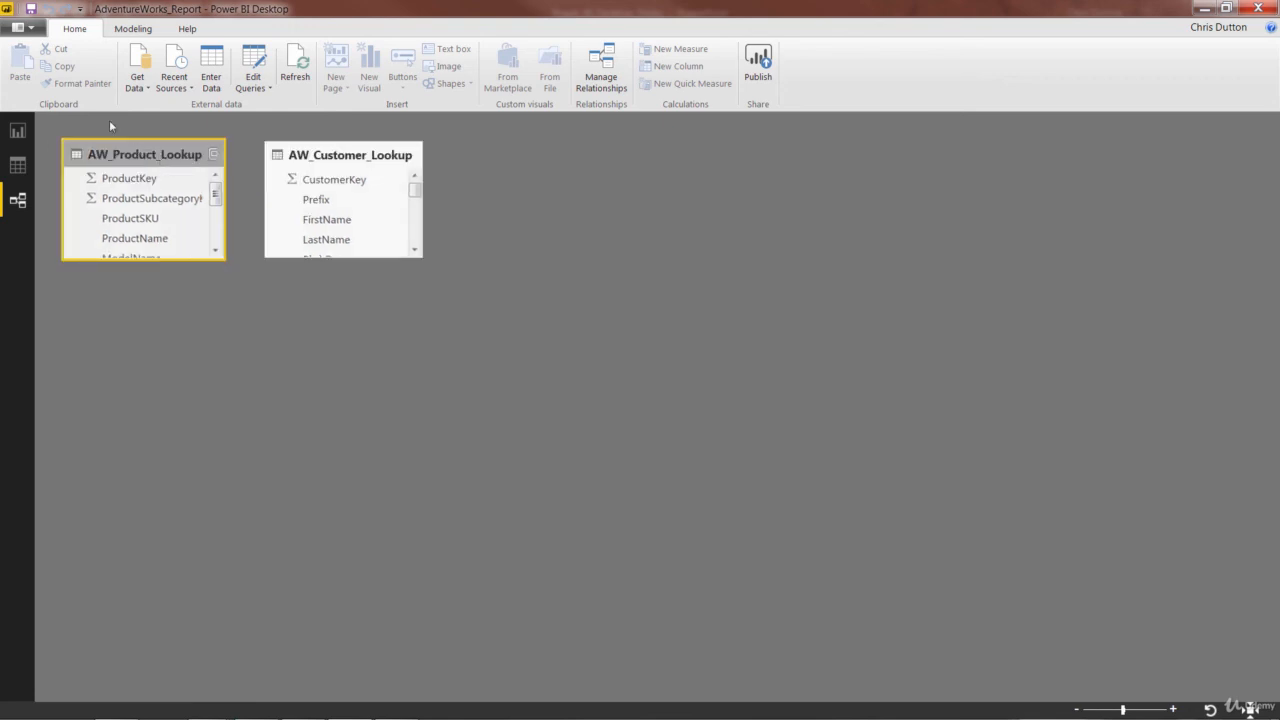
{"action": "left_click", "coordinate": [18, 165]}
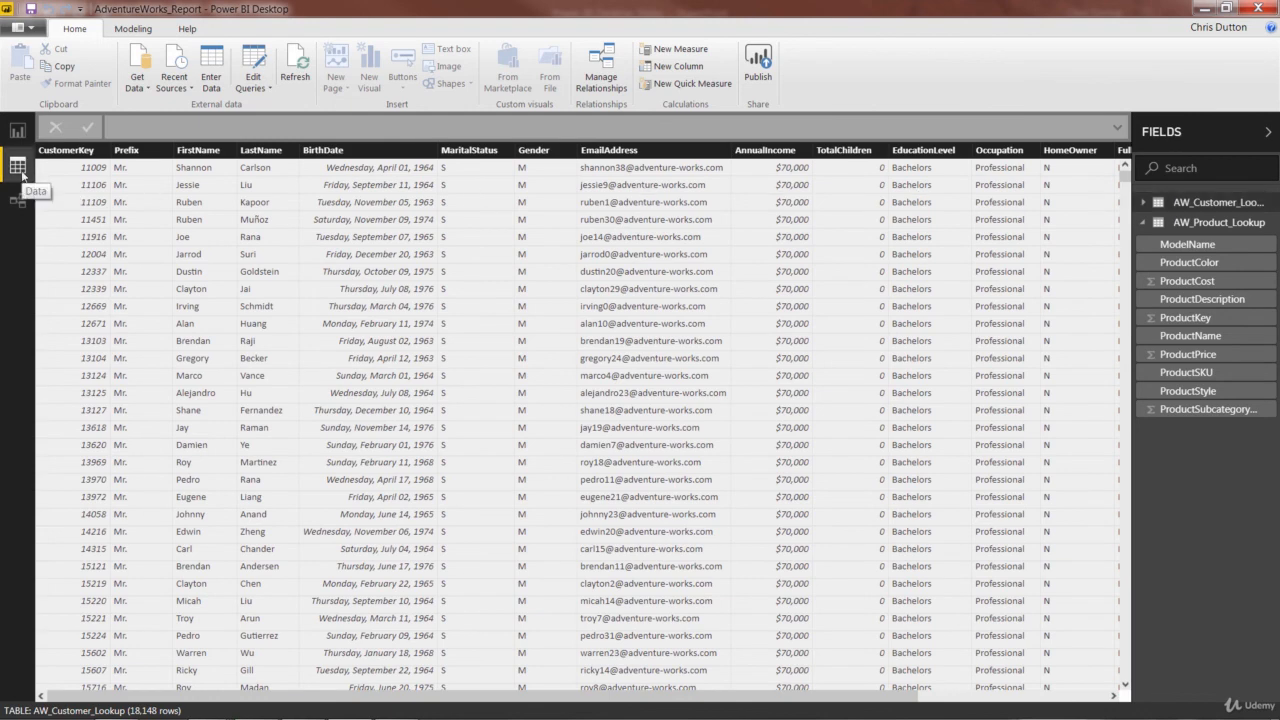
{"action": "left_click", "coordinate": [16, 131]}
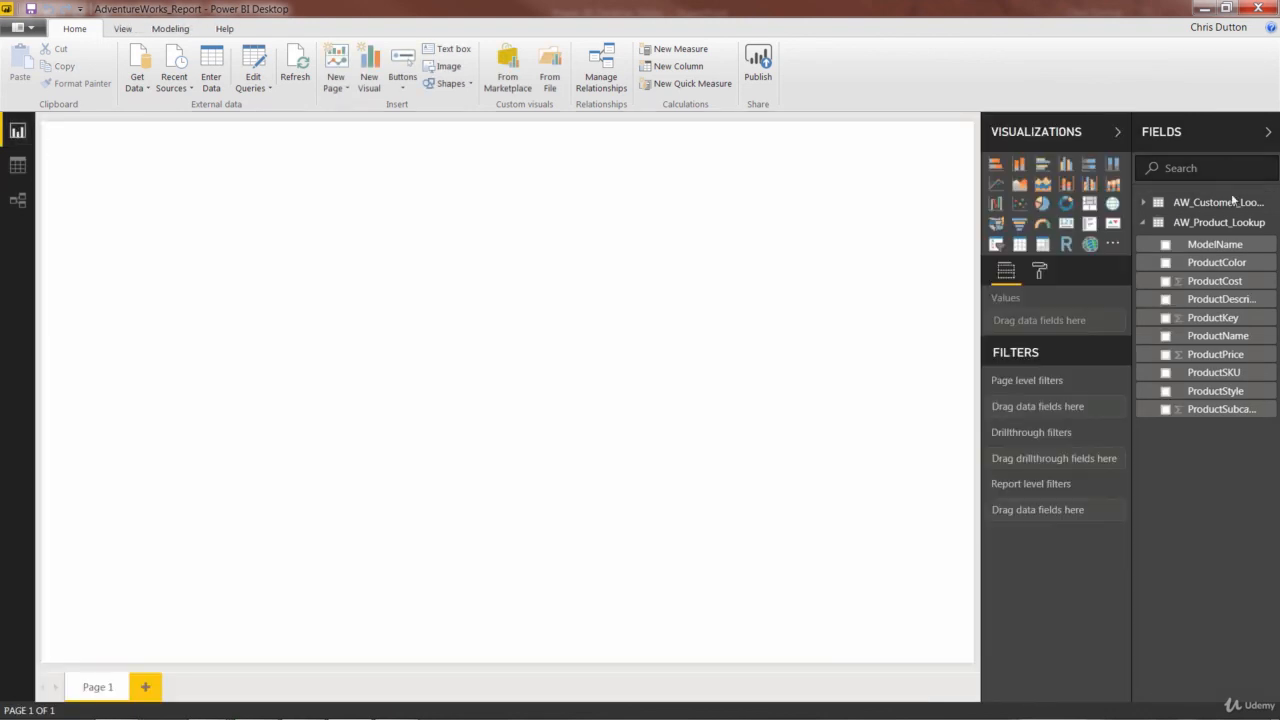